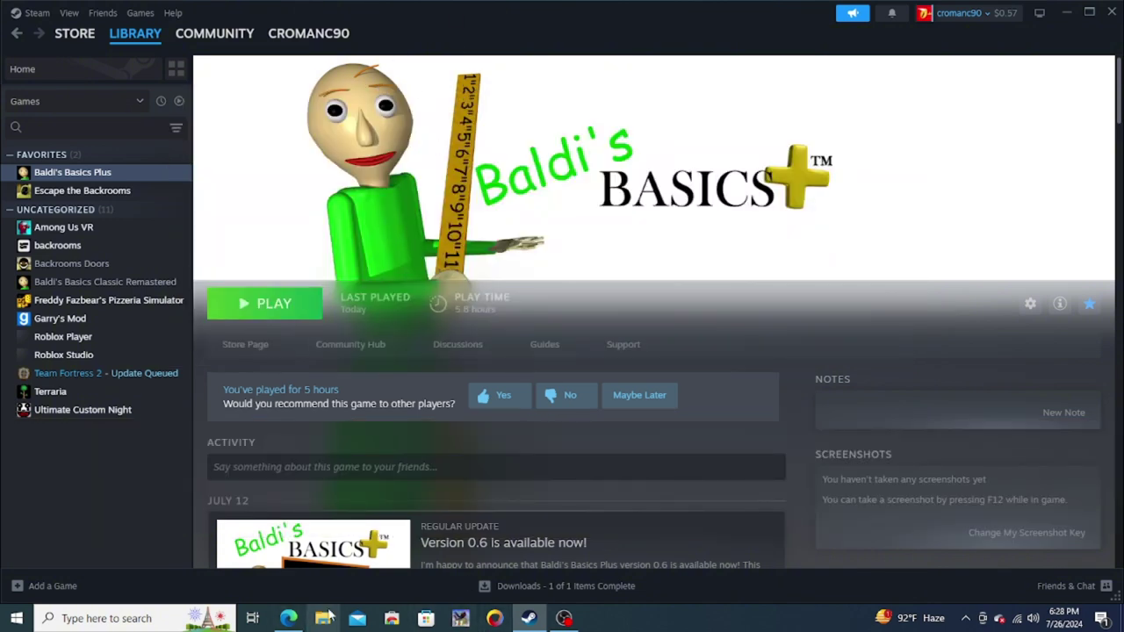
Bring up the BepInEx releases page in Edge and find the 5.4.22 release
{"action": "left_click", "coordinate": [290, 619]}
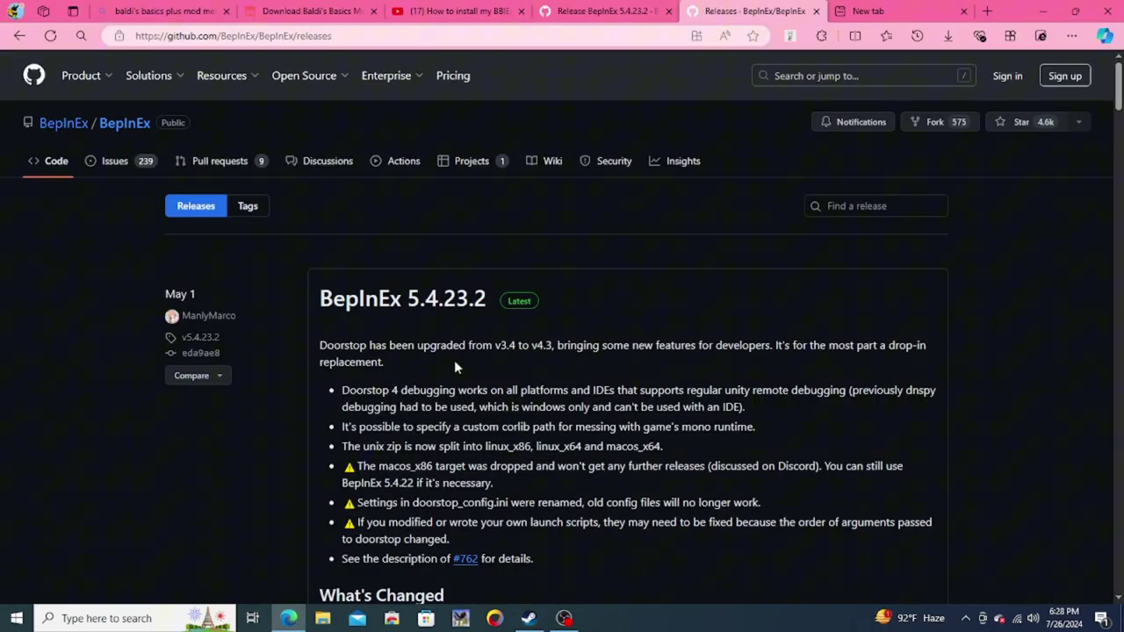
{"action": "scroll", "coordinate": [341, 305], "scroll_direction": "down", "scroll_amount": 12}
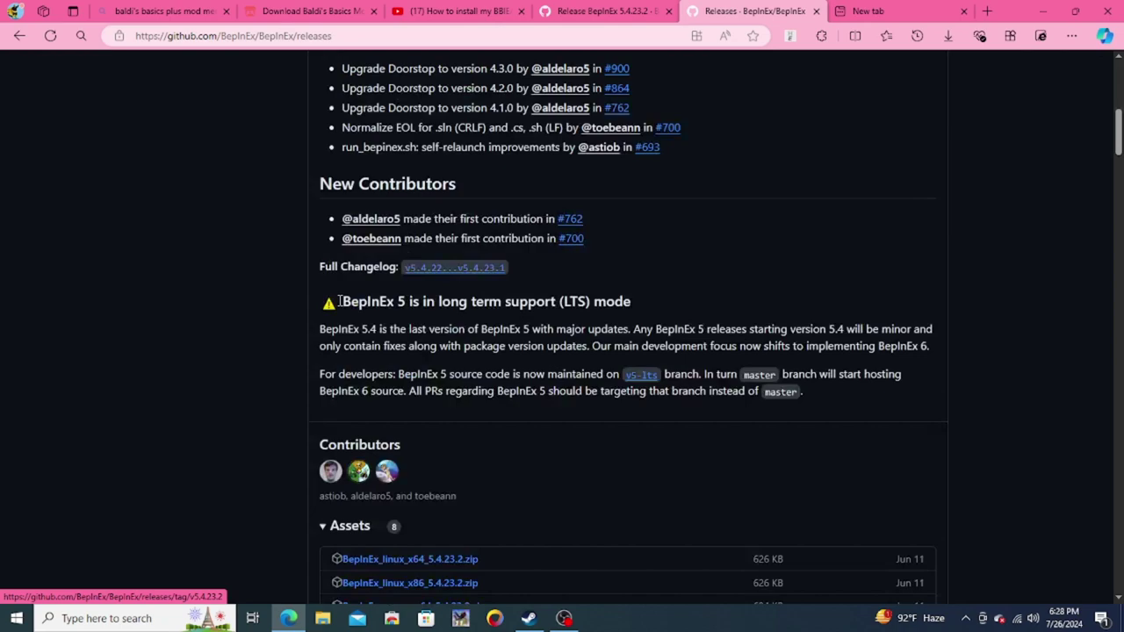
{"action": "scroll", "coordinate": [338, 305], "scroll_direction": "down", "scroll_amount": 5}
{"action": "scroll", "coordinate": [338, 305], "scroll_direction": "up", "scroll_amount": 4}
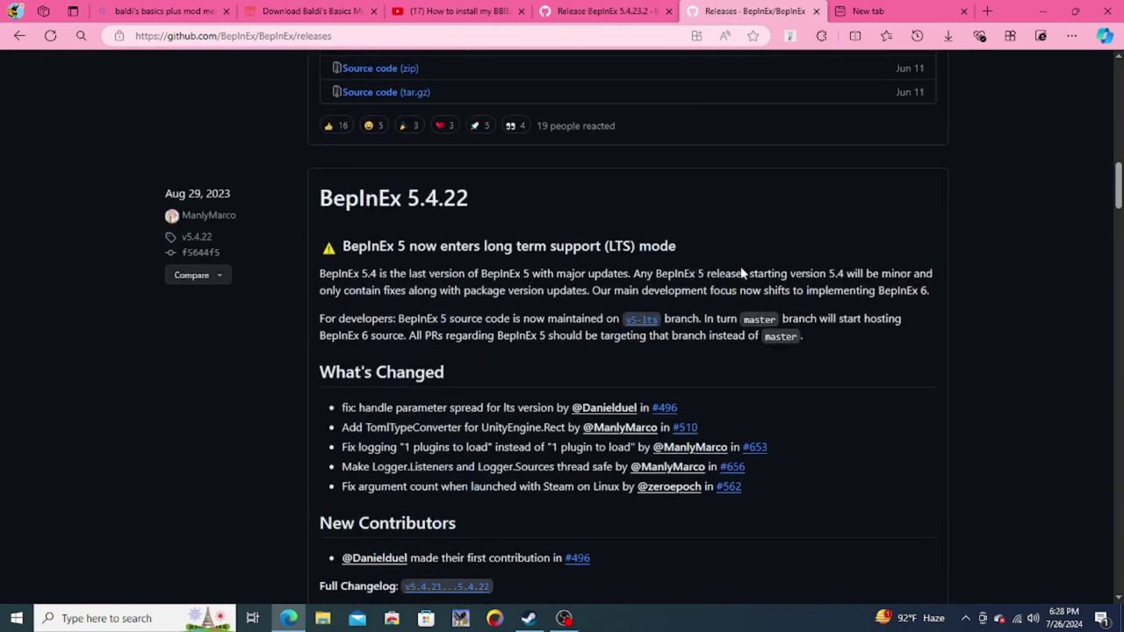
{"action": "scroll", "coordinate": [527, 275], "scroll_direction": "down", "scroll_amount": 10}
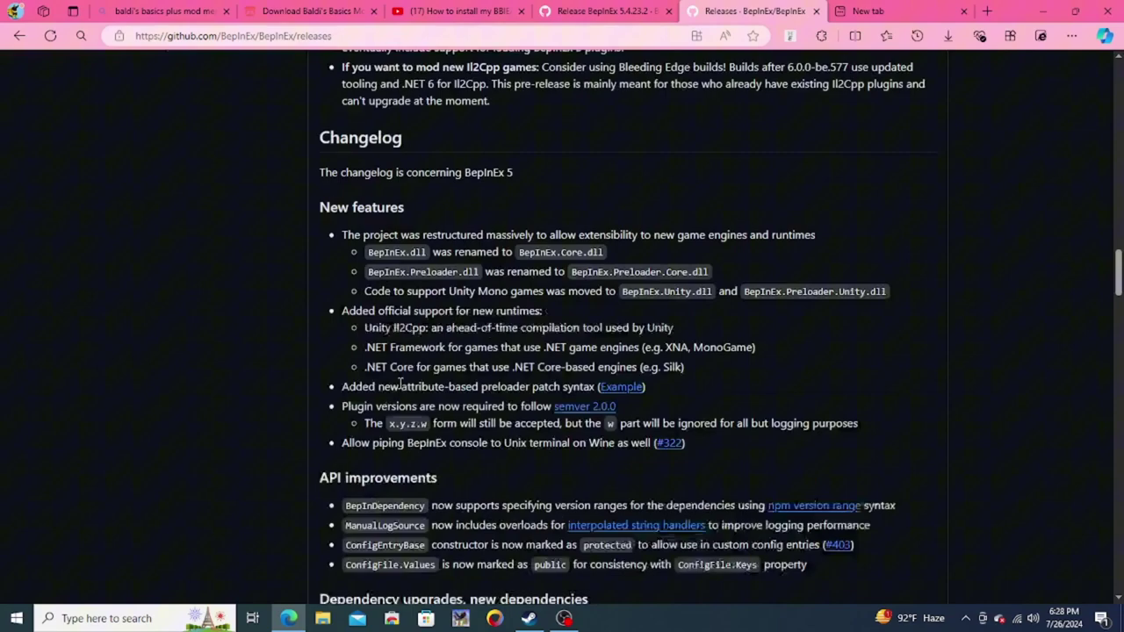
{"action": "scroll", "coordinate": [629, 180], "scroll_direction": "up", "scroll_amount": 10}
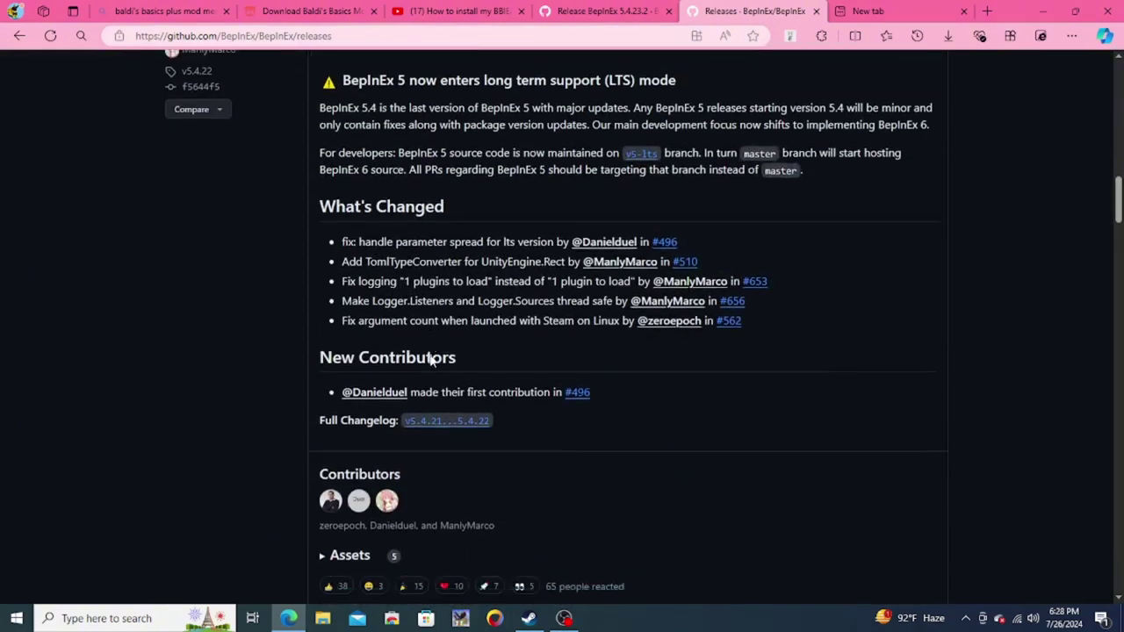
{"action": "scroll", "coordinate": [380, 211], "scroll_direction": "up", "scroll_amount": 1}
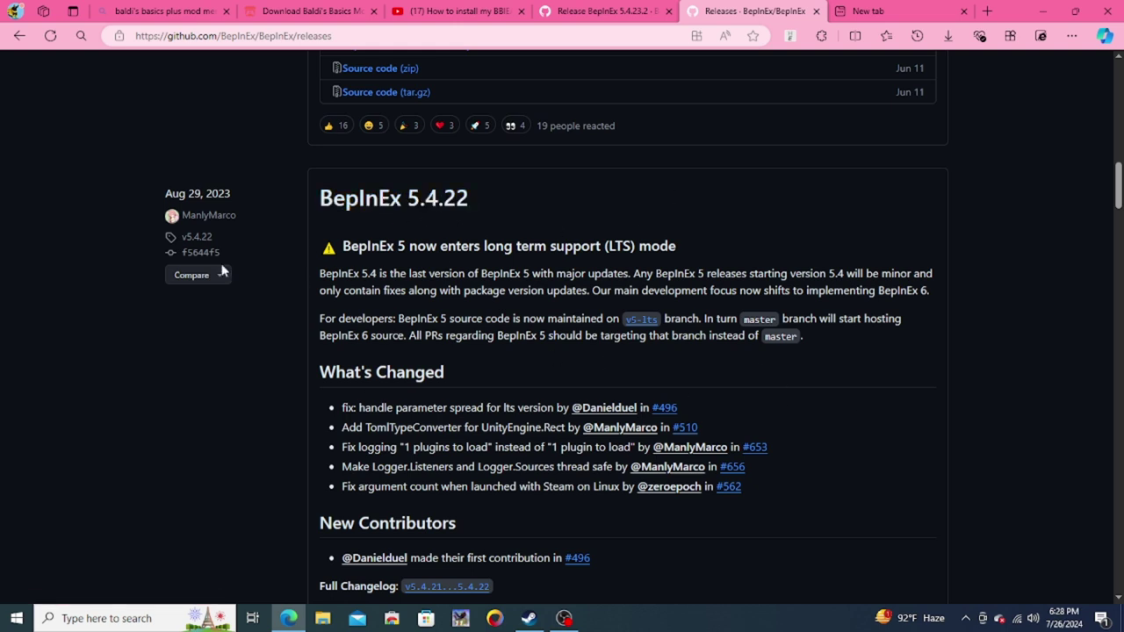
{"action": "scroll", "coordinate": [412, 254], "scroll_direction": "up", "scroll_amount": 1}
Download BepInEx_x64_5.4.22.0.zip from the 5.4.22 release and remove the old 5.4.23.2 download entry
{"action": "left_click", "coordinate": [413, 269]}
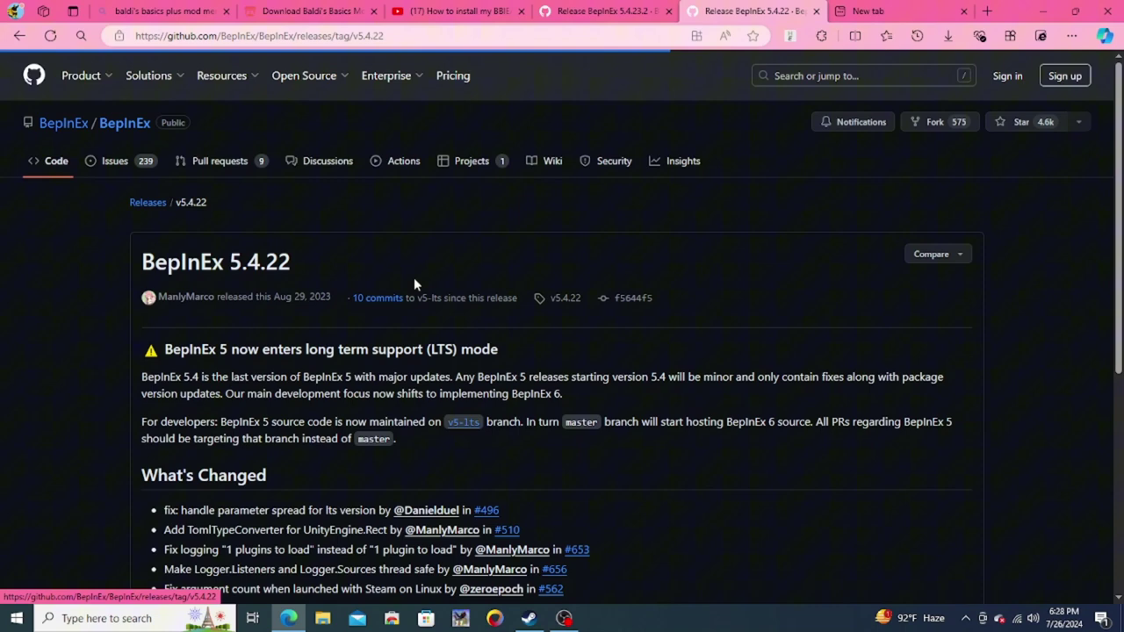
{"action": "scroll", "coordinate": [183, 309], "scroll_direction": "down", "scroll_amount": 5}
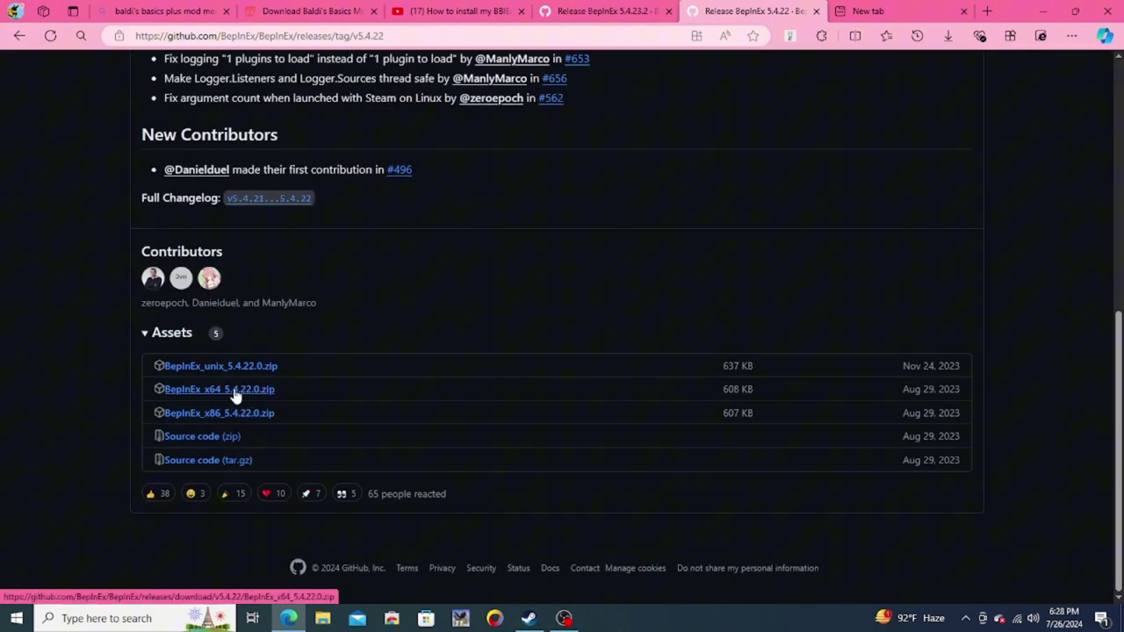
{"action": "left_click", "coordinate": [235, 395]}
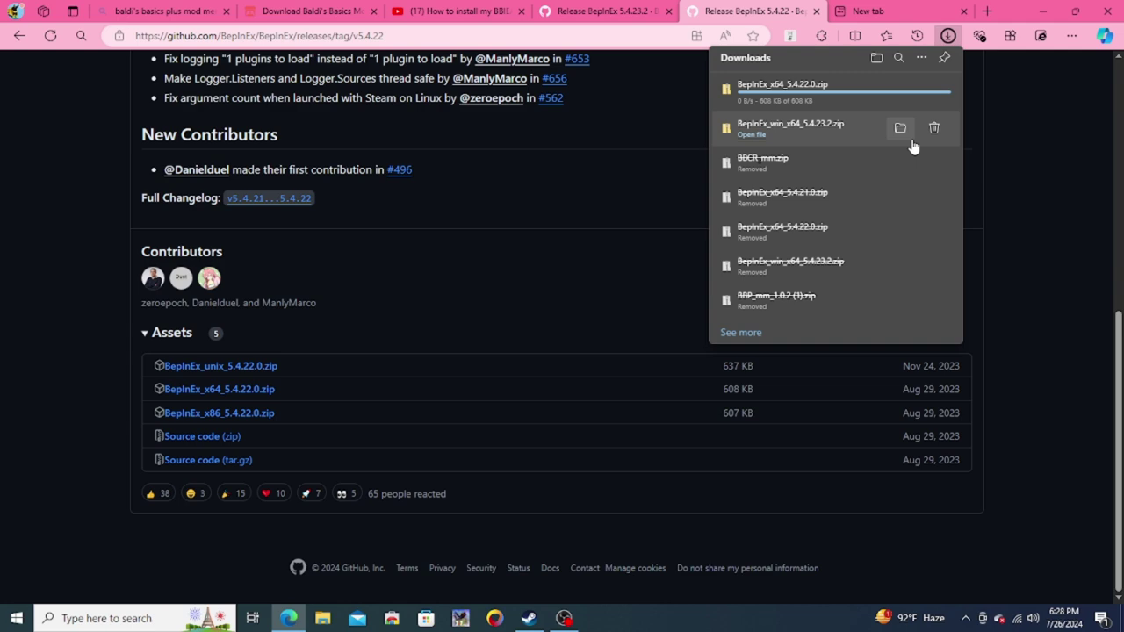
{"action": "left_click", "coordinate": [934, 128]}
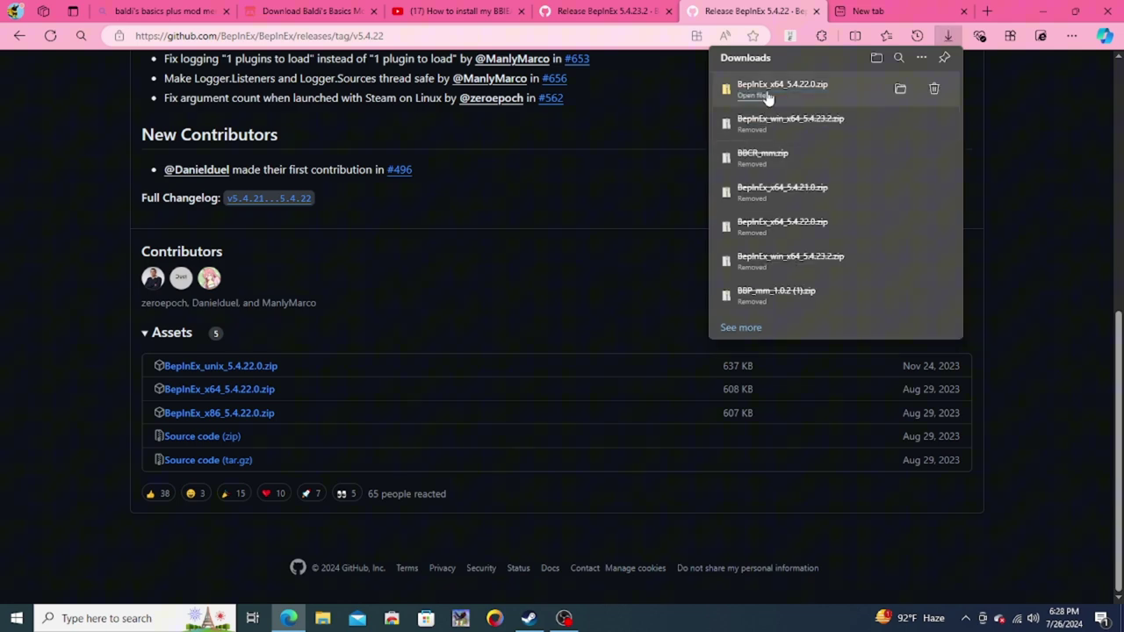
{"action": "scroll", "coordinate": [312, 281], "scroll_direction": "up", "scroll_amount": 6}
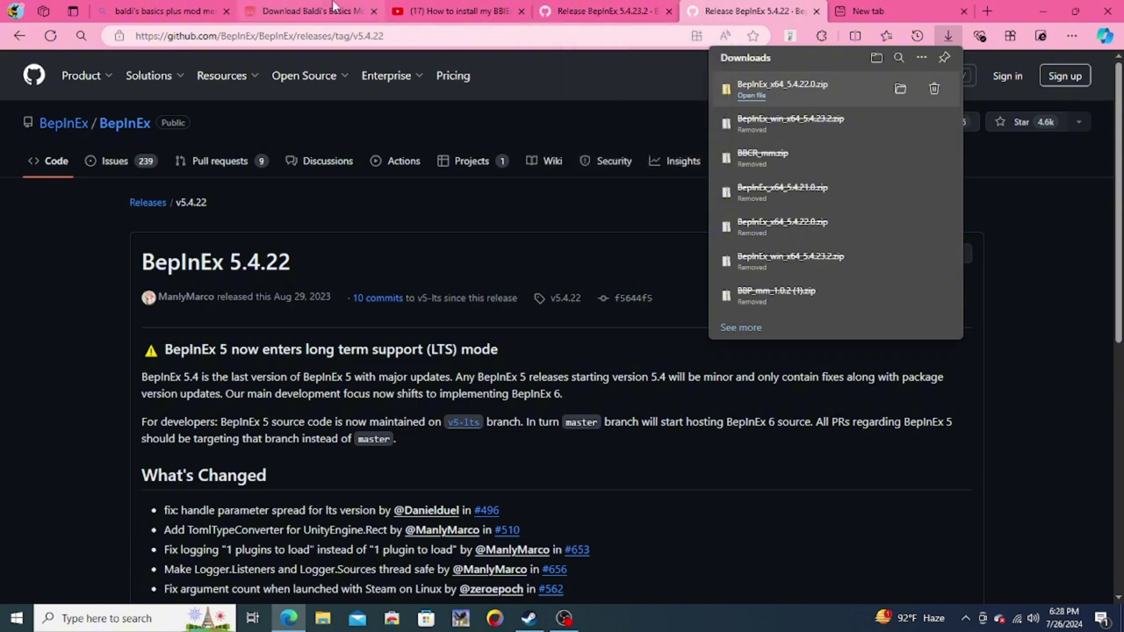
Download Mod Menu v1.0.2 (for BBP v0.5.2) from itch.io, then return to Steam's Baldi's Basics Plus page
{"action": "left_click", "coordinate": [307, 11]}
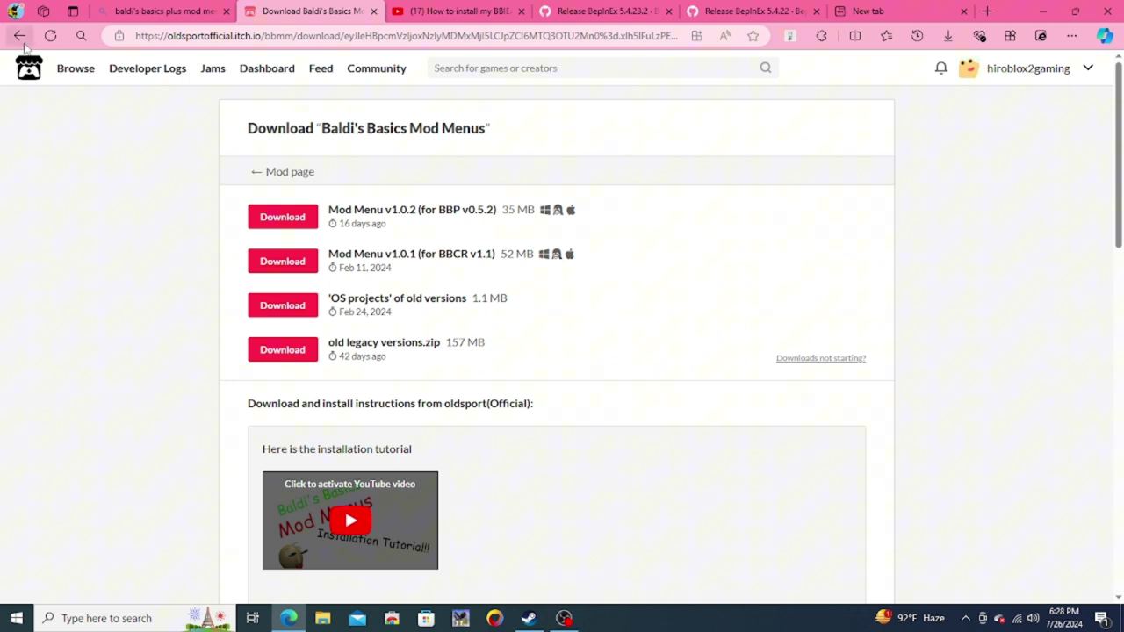
{"action": "scroll", "coordinate": [563, 467], "scroll_direction": "down", "scroll_amount": 1}
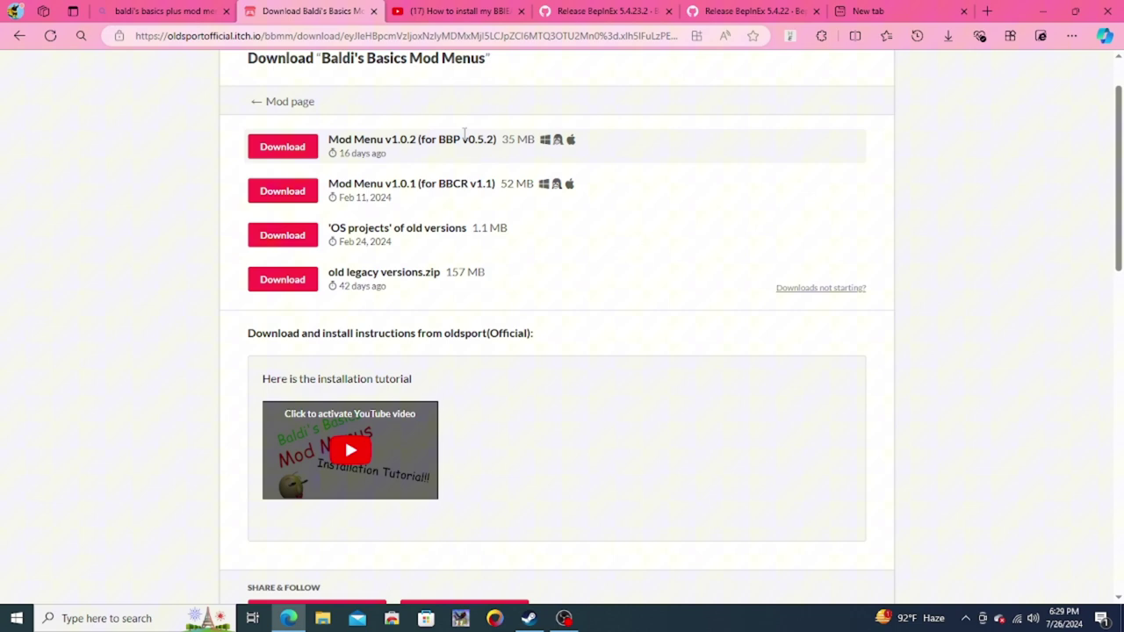
{"action": "left_click_drag", "start_coordinate": [383, 139], "coordinate": [515, 140]}
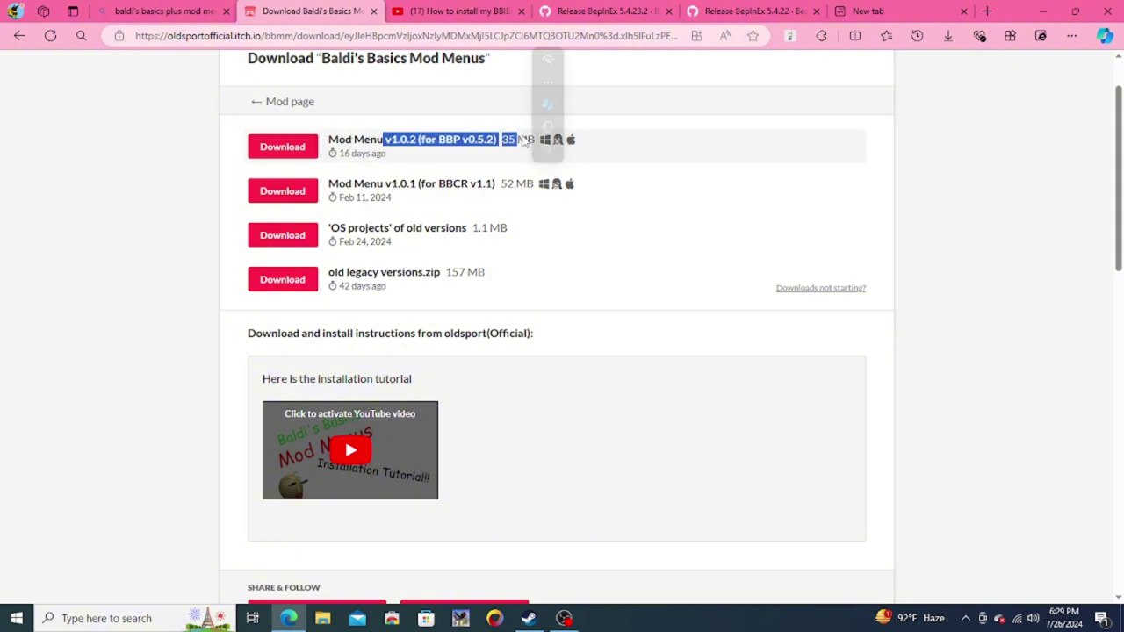
{"action": "left_click", "coordinate": [283, 147]}
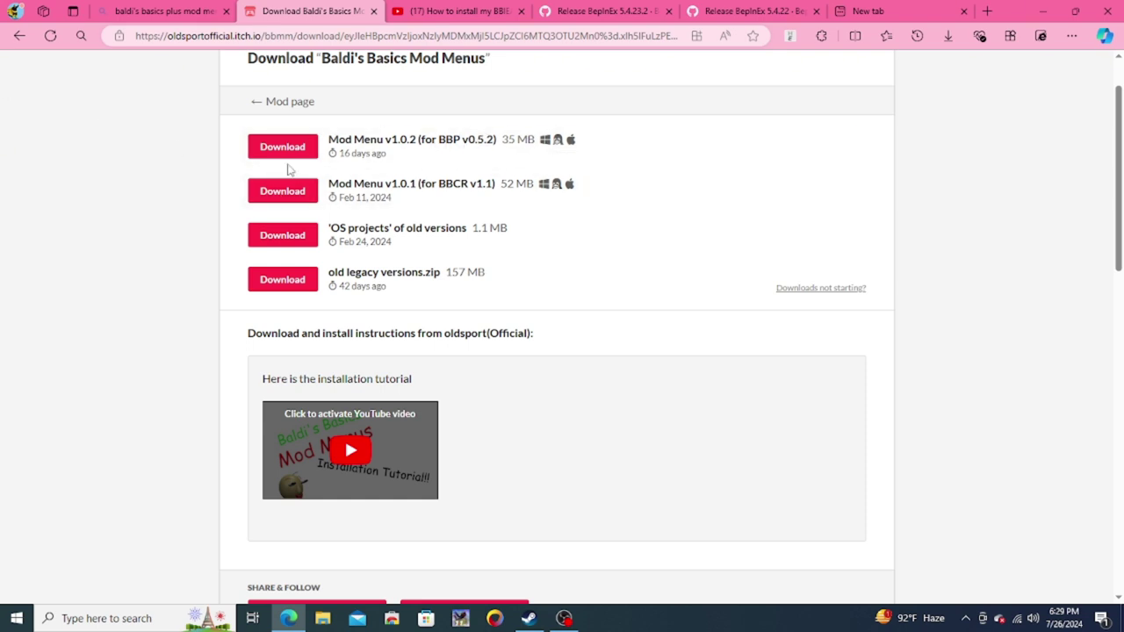
{"action": "left_click", "coordinate": [252, 151]}
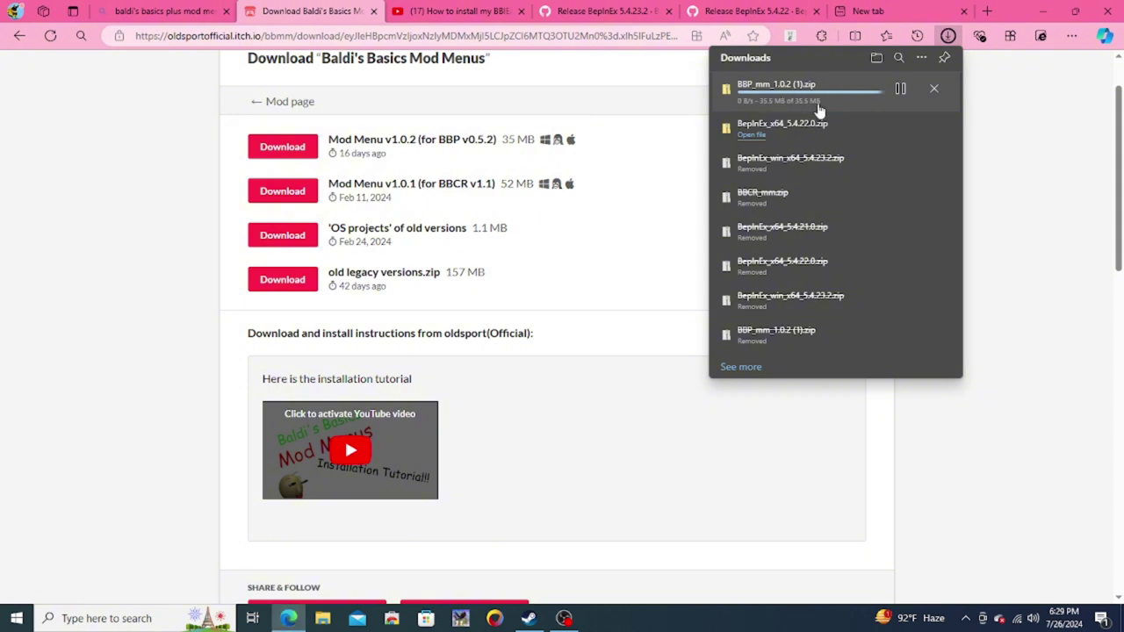
{"action": "left_click", "coordinate": [528, 618]}
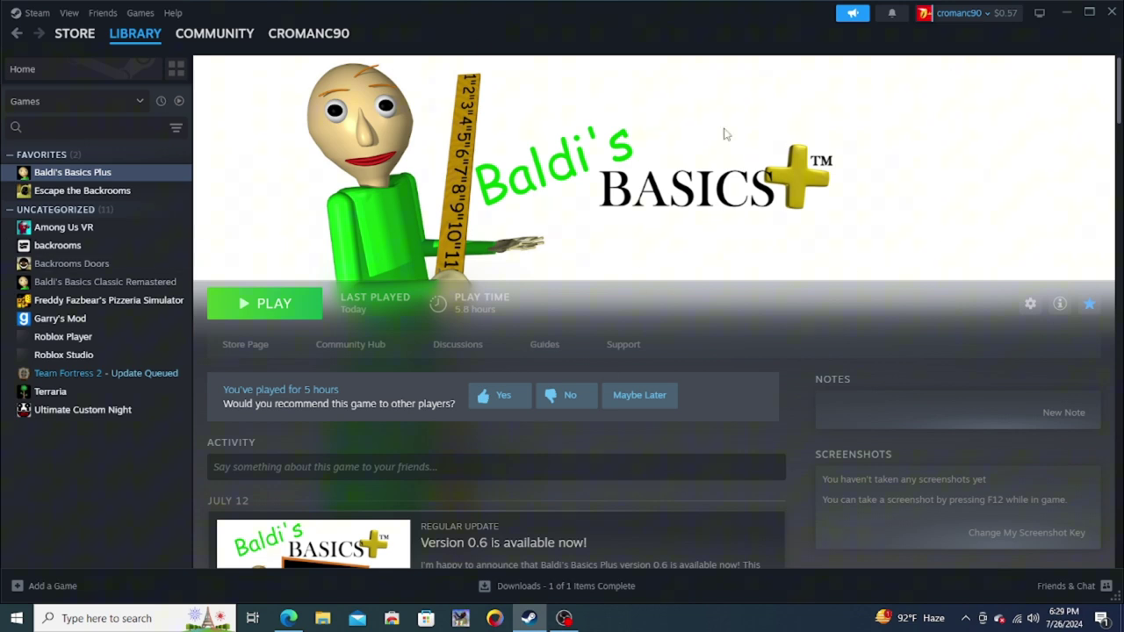
Open the Baldi's Basics Plus install folder via Manage > Browse local files
{"action": "left_click", "coordinate": [1029, 305]}
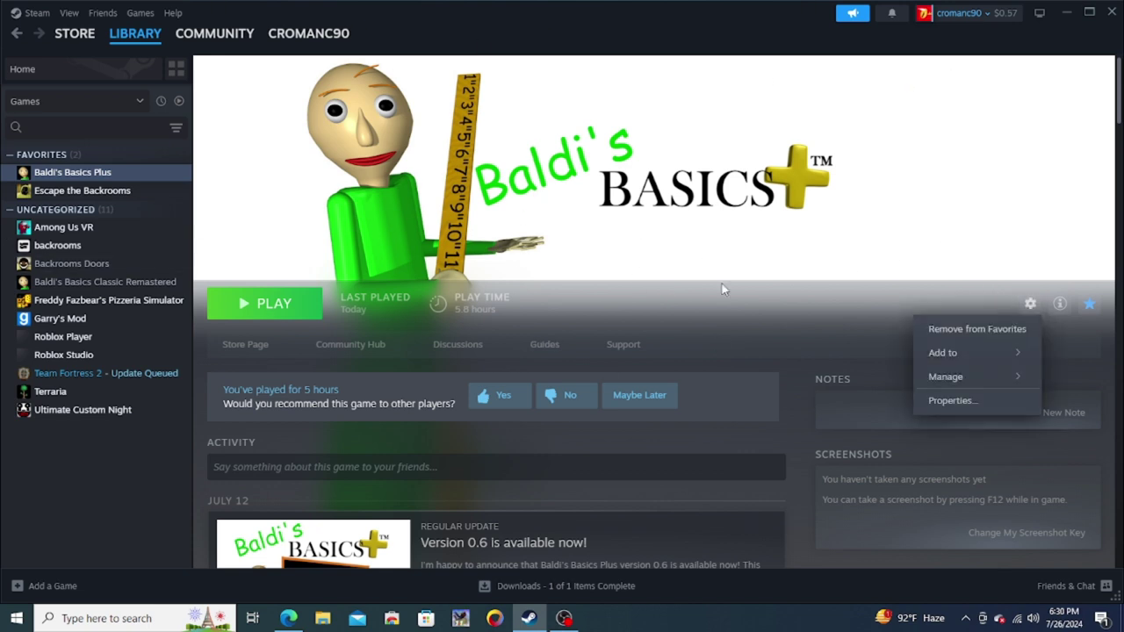
{"action": "mouse_move", "coordinate": [979, 383]}
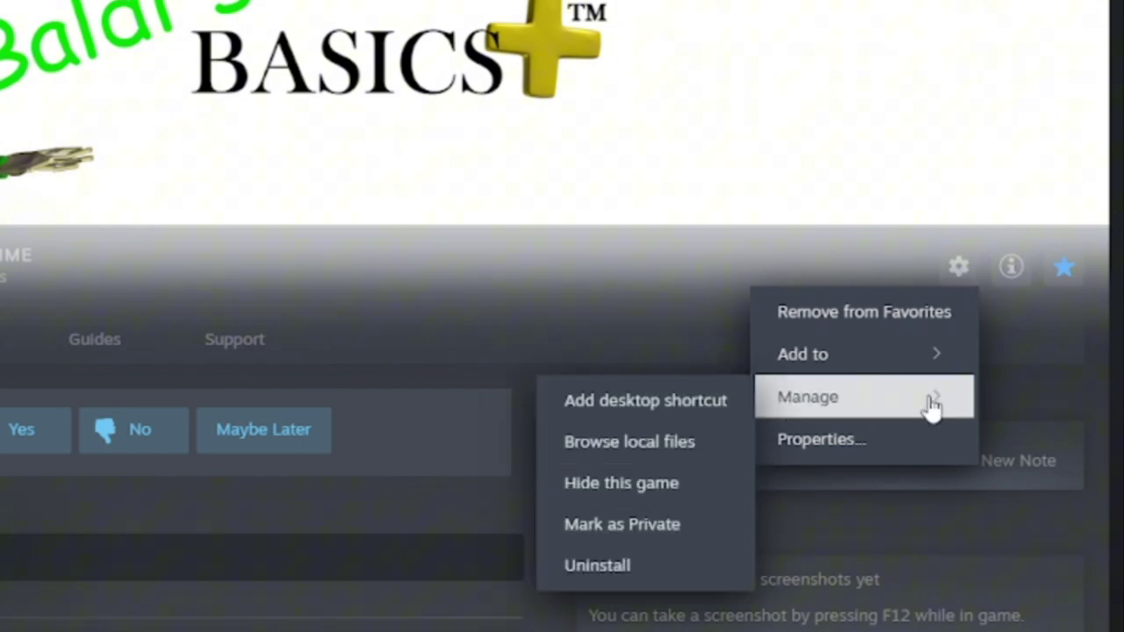
{"action": "left_click", "coordinate": [658, 442]}
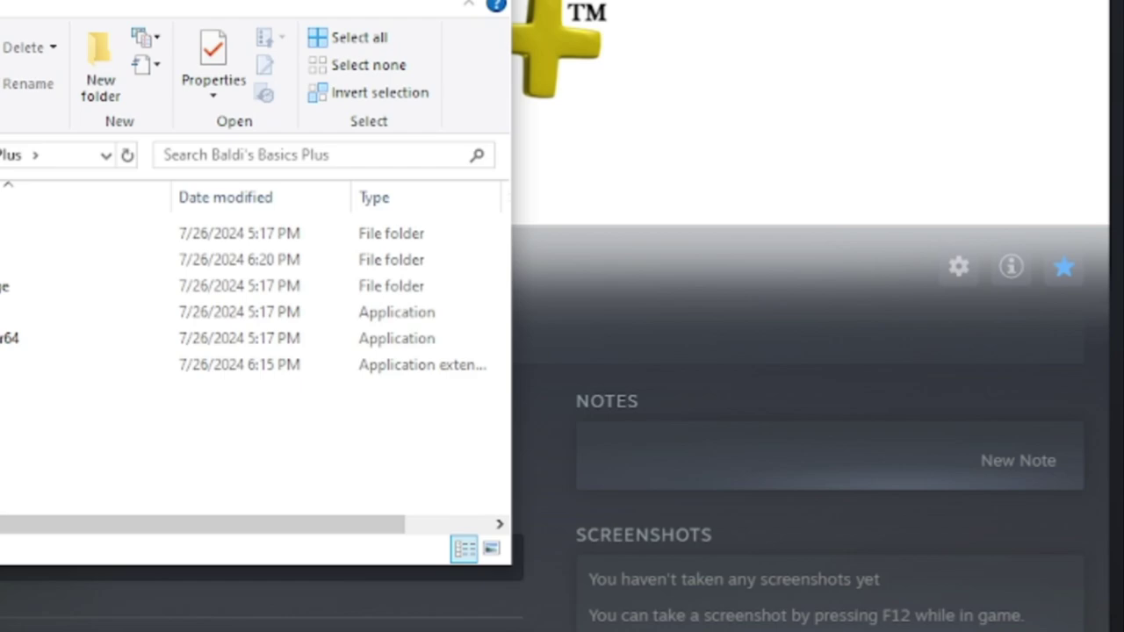
Delete the folder modified at 6:20 PM from the game directory
{"action": "left_click", "coordinate": [7, 260]}
{"action": "left_click", "coordinate": [9, 47]}
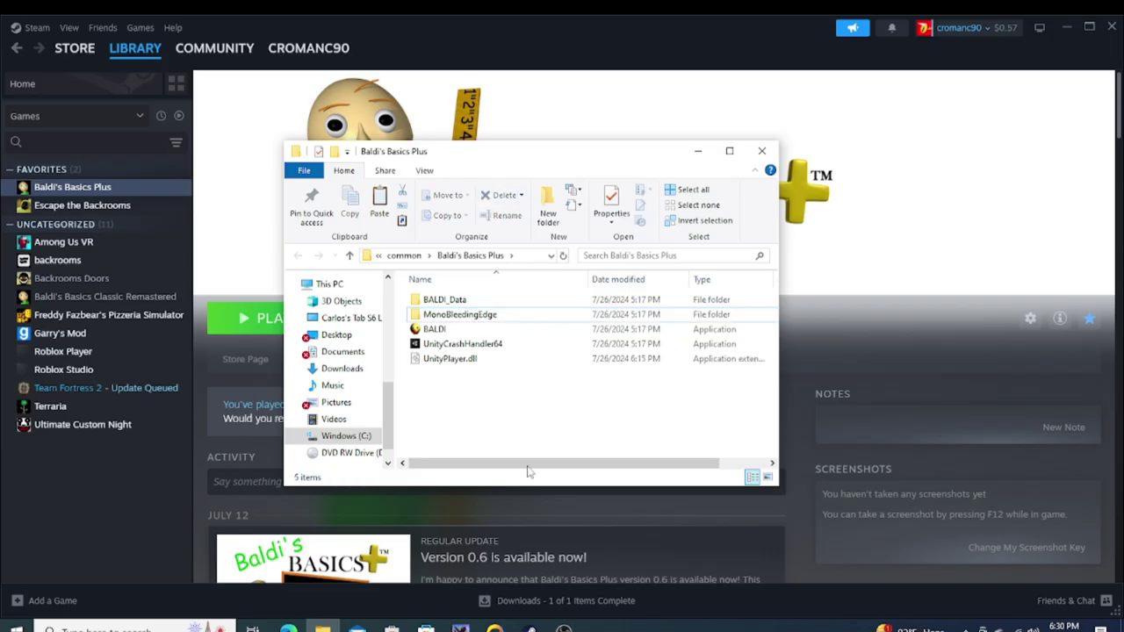
{"action": "scroll", "coordinate": [338, 351], "scroll_direction": "up", "scroll_amount": 5}
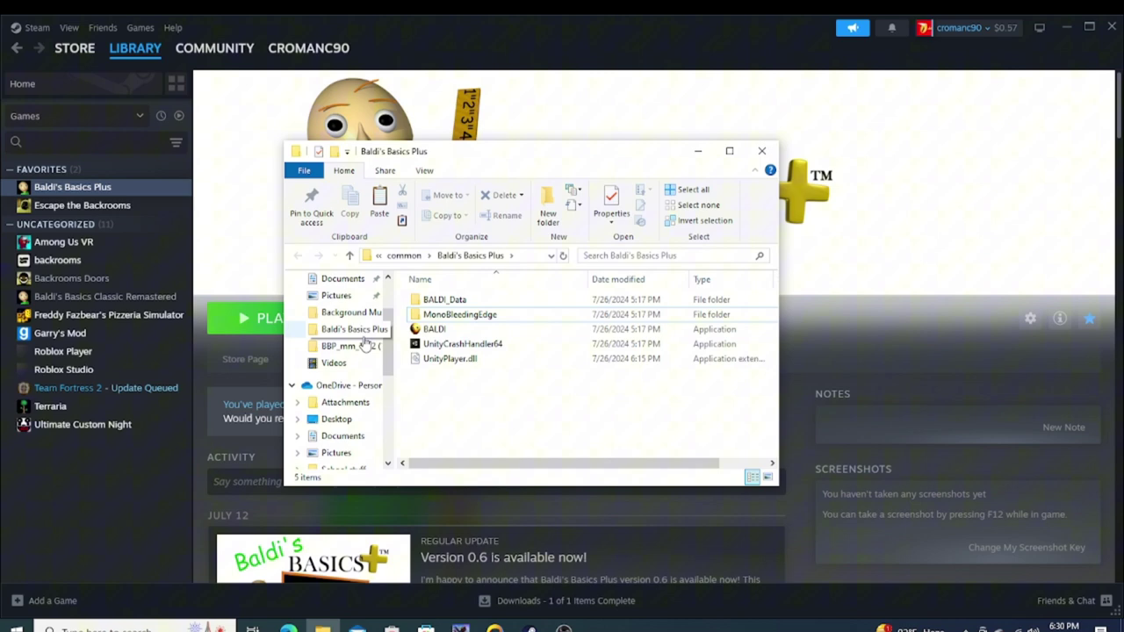
{"action": "scroll", "coordinate": [338, 325], "scroll_direction": "up", "scroll_amount": 2}
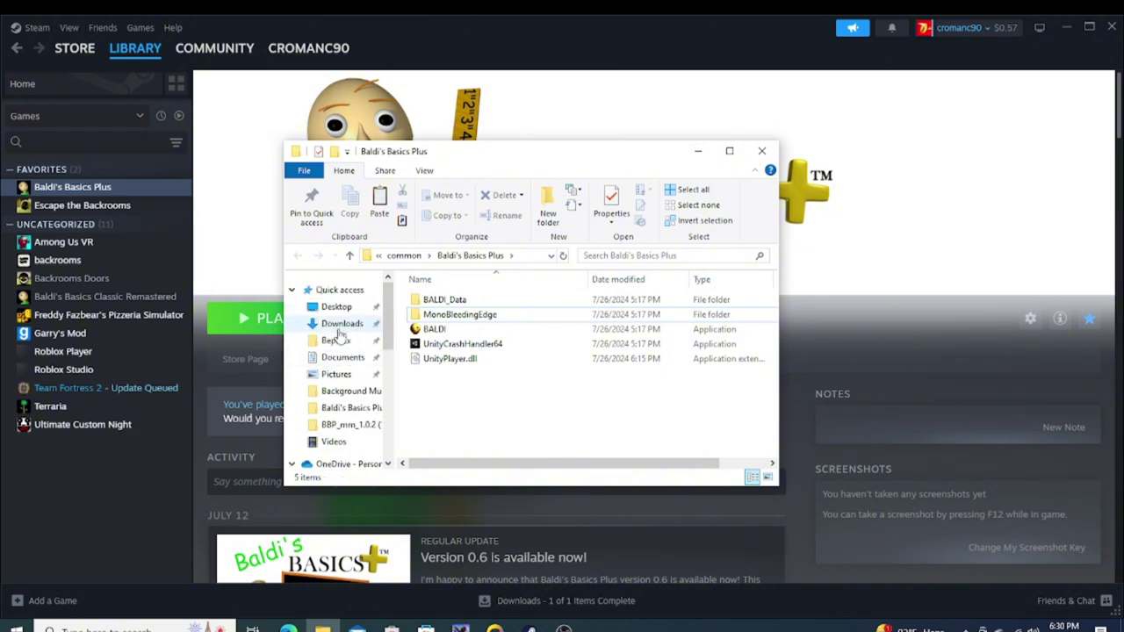
Copy all four files from the BepInEx_x64_5.4.22.0 zip in Downloads
{"action": "left_click", "coordinate": [339, 324]}
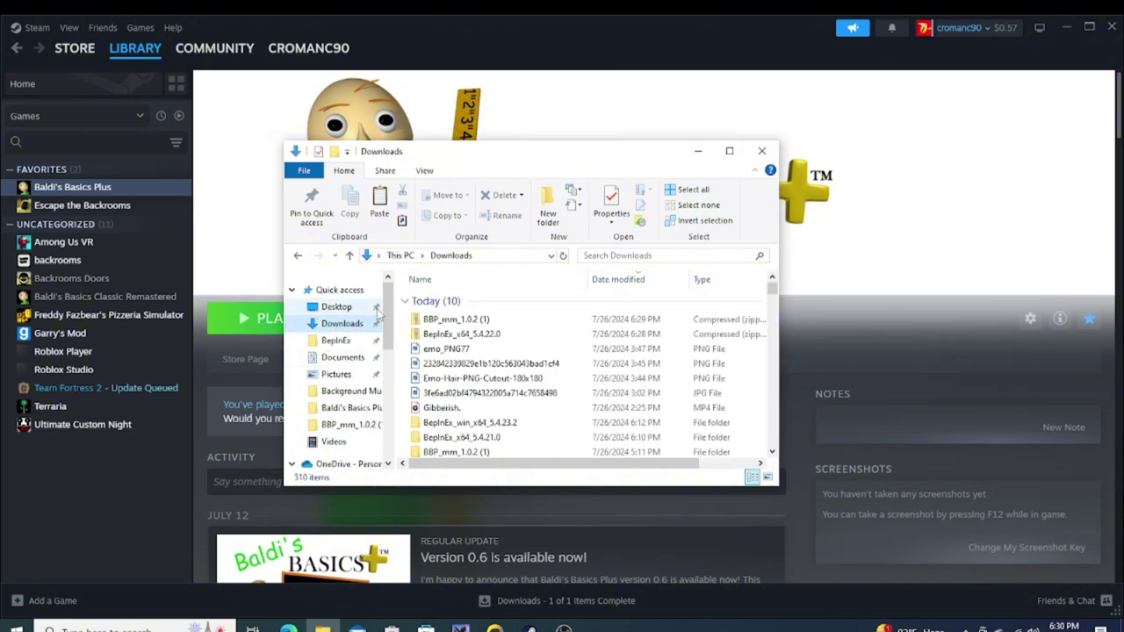
{"action": "double_click", "coordinate": [474, 336]}
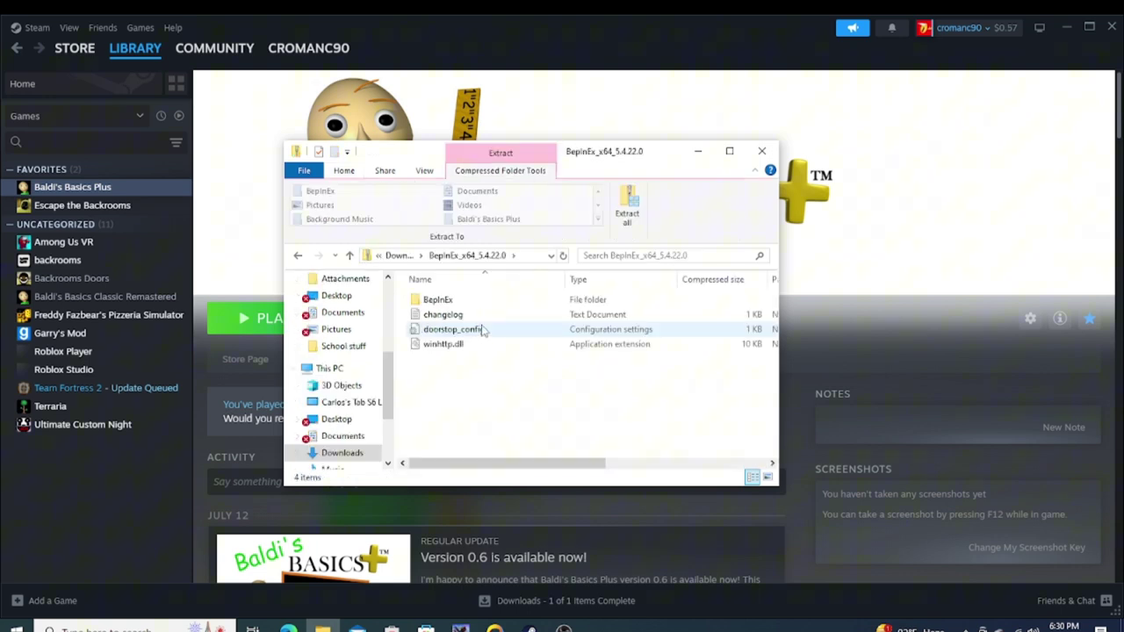
{"action": "left_click_drag", "start_coordinate": [469, 371], "coordinate": [416, 287]}
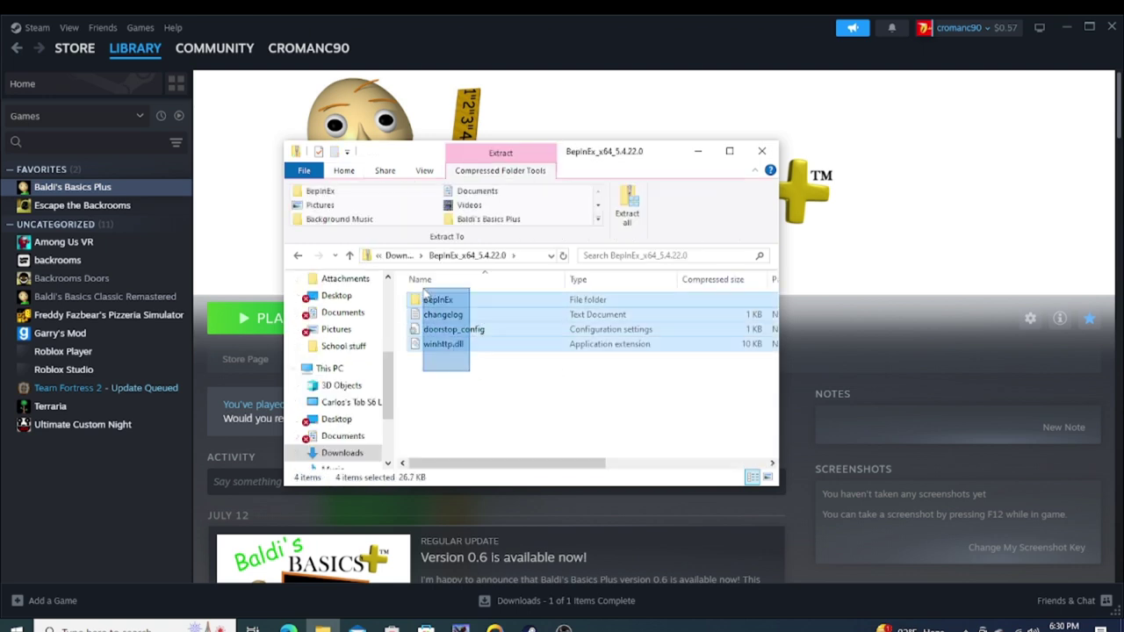
{"action": "right_click", "coordinate": [460, 314]}
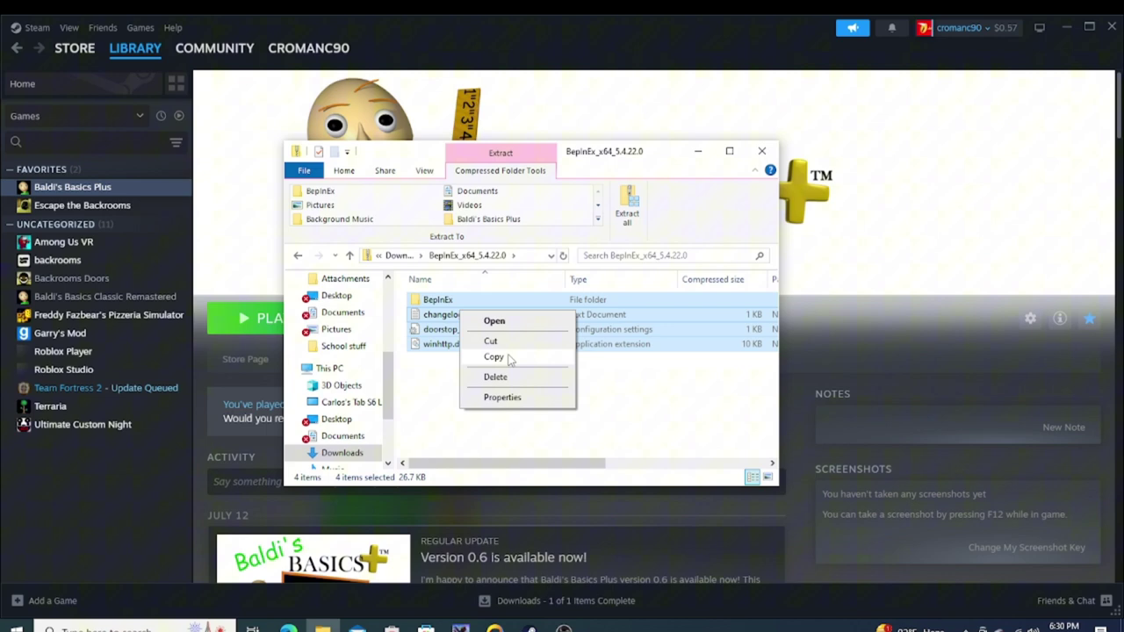
{"action": "left_click", "coordinate": [494, 356]}
Paste the BepInEx files into the Baldi's Basics Plus game folder
{"action": "scroll", "coordinate": [342, 360], "scroll_direction": "up", "scroll_amount": 3}
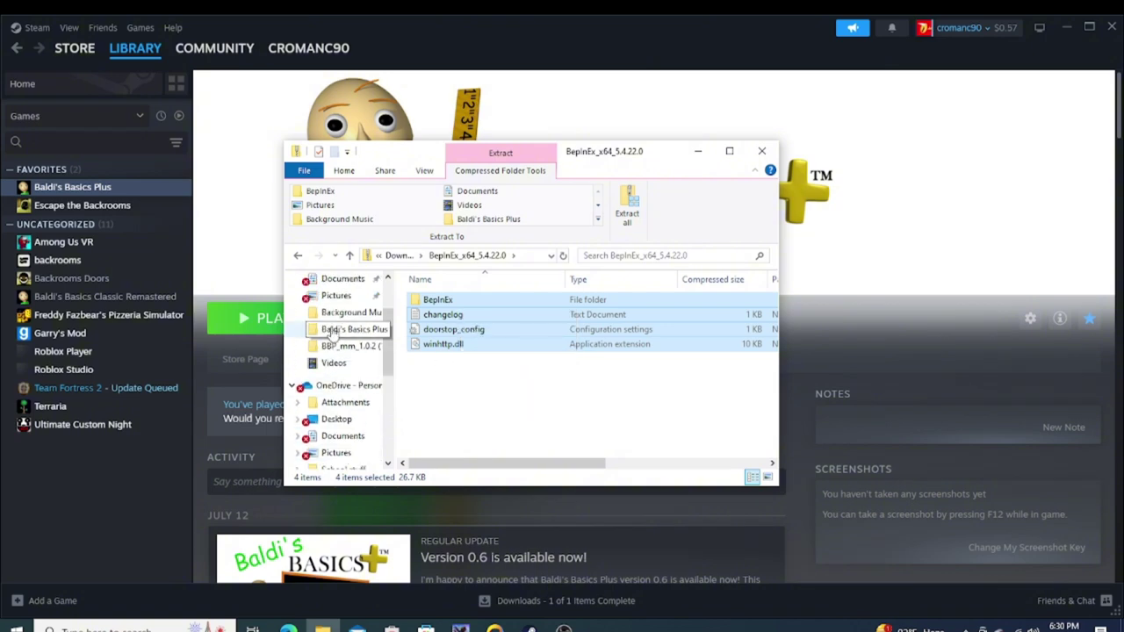
{"action": "left_click", "coordinate": [347, 330]}
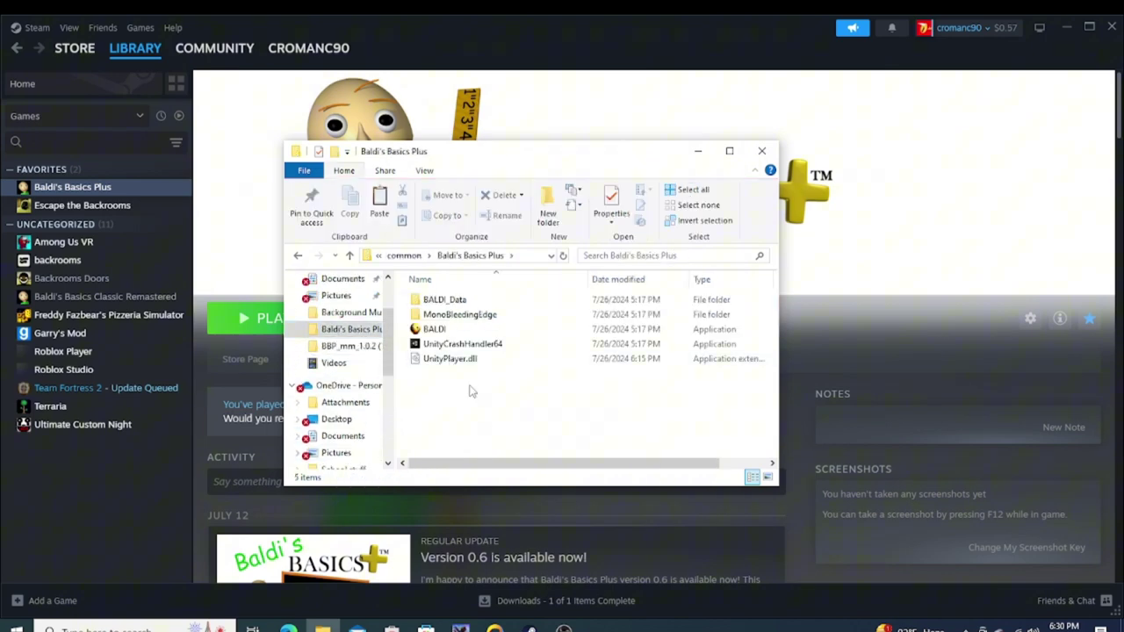
{"action": "right_click", "coordinate": [470, 391]}
{"action": "left_click", "coordinate": [518, 483]}
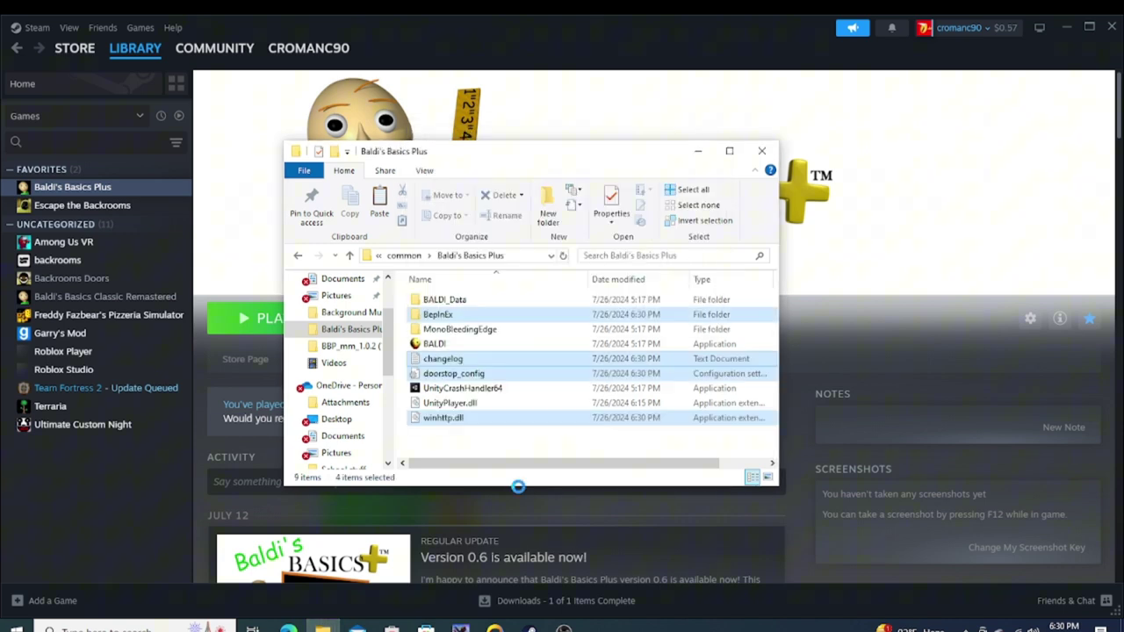
Confirm BepInEx holds cache, config, core, patchers and plugins, then open BBP_mm_1.0.2 (1)
{"action": "left_click", "coordinate": [461, 359]}
{"action": "left_click", "coordinate": [449, 316]}
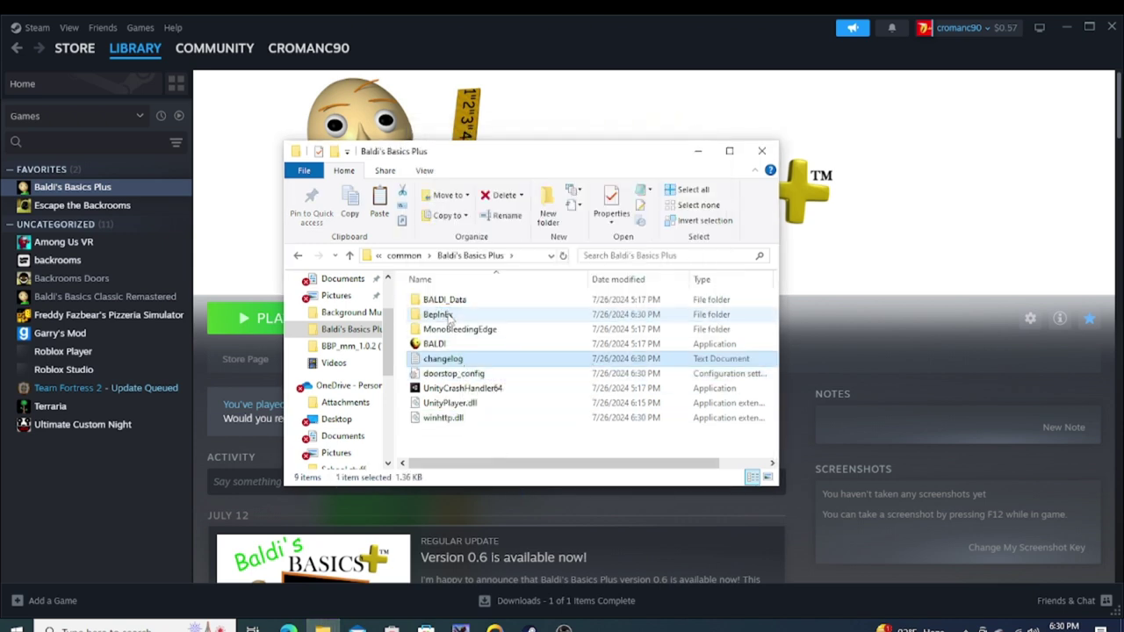
{"action": "double_click", "coordinate": [447, 314]}
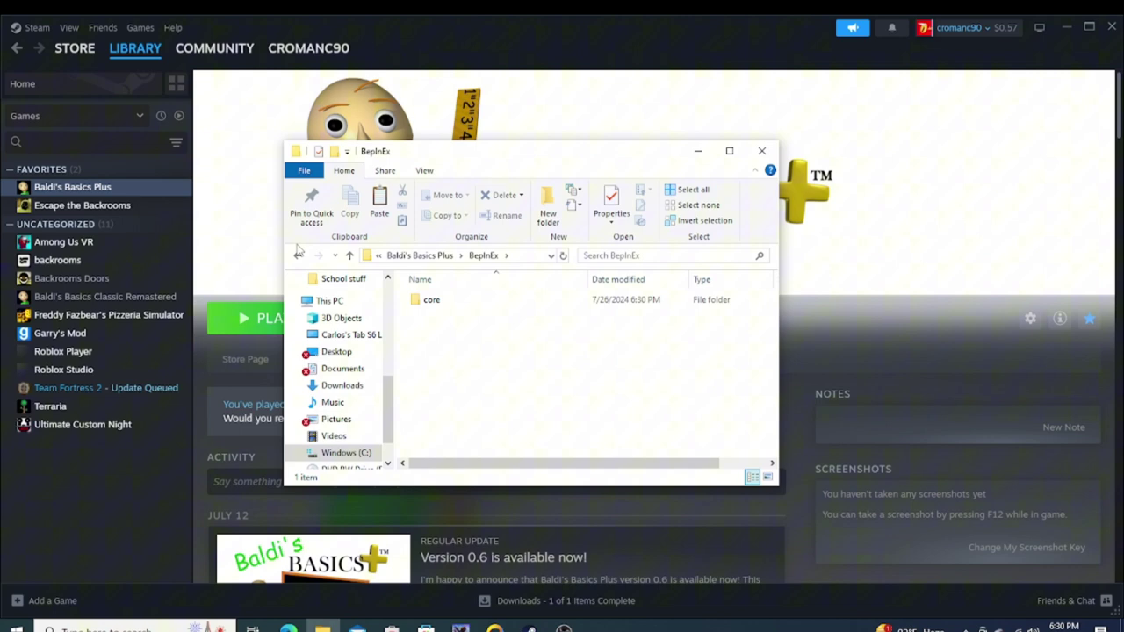
{"action": "left_click", "coordinate": [297, 255]}
{"action": "left_click", "coordinate": [439, 345]}
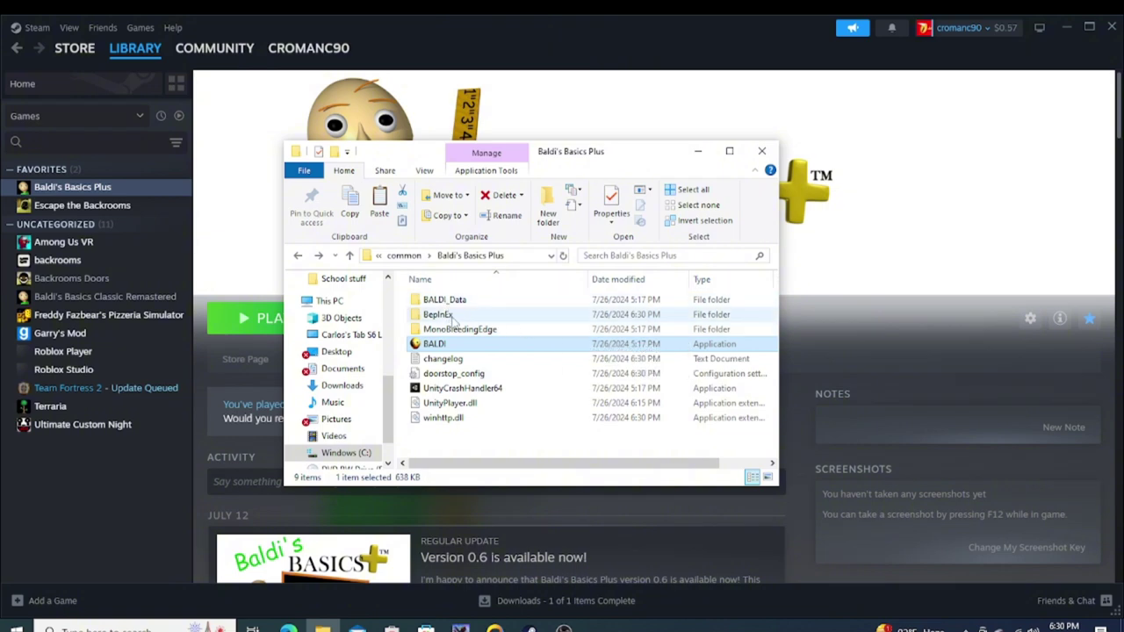
{"action": "left_click", "coordinate": [452, 318]}
{"action": "double_click", "coordinate": [450, 316]}
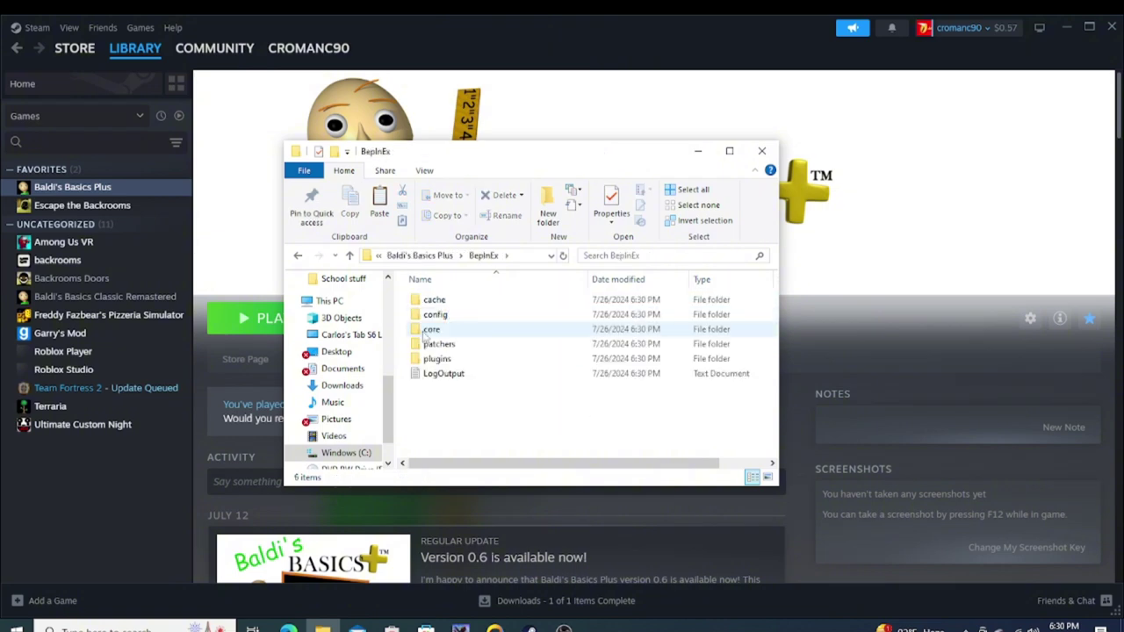
{"action": "left_click", "coordinate": [299, 255]}
{"action": "scroll", "coordinate": [325, 298], "scroll_direction": "up", "scroll_amount": 4}
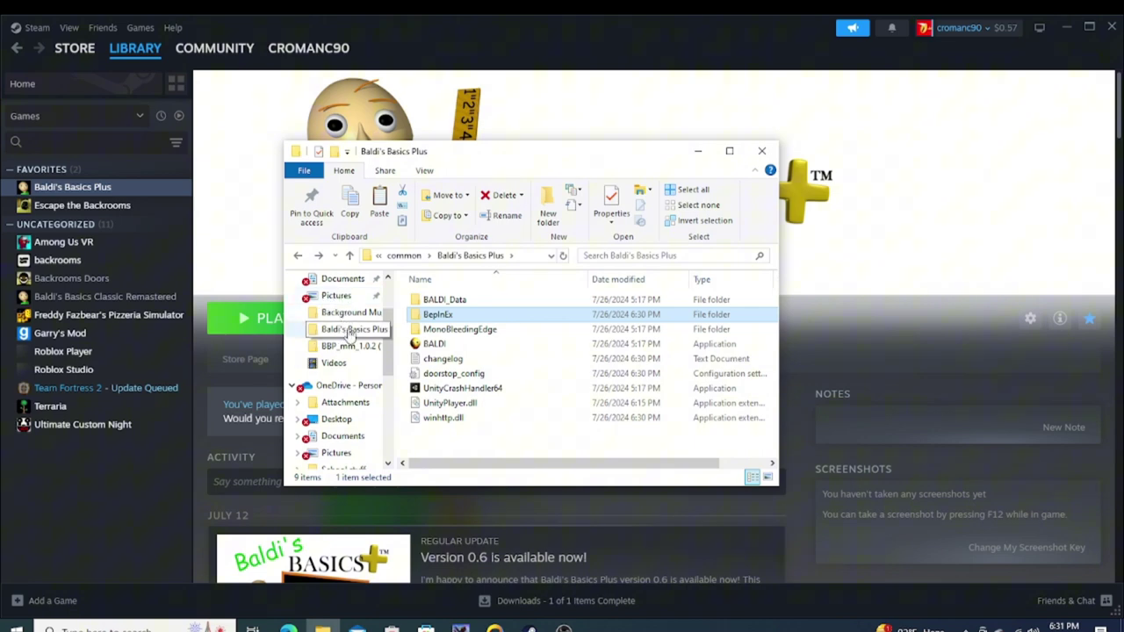
{"action": "left_click", "coordinate": [345, 346]}
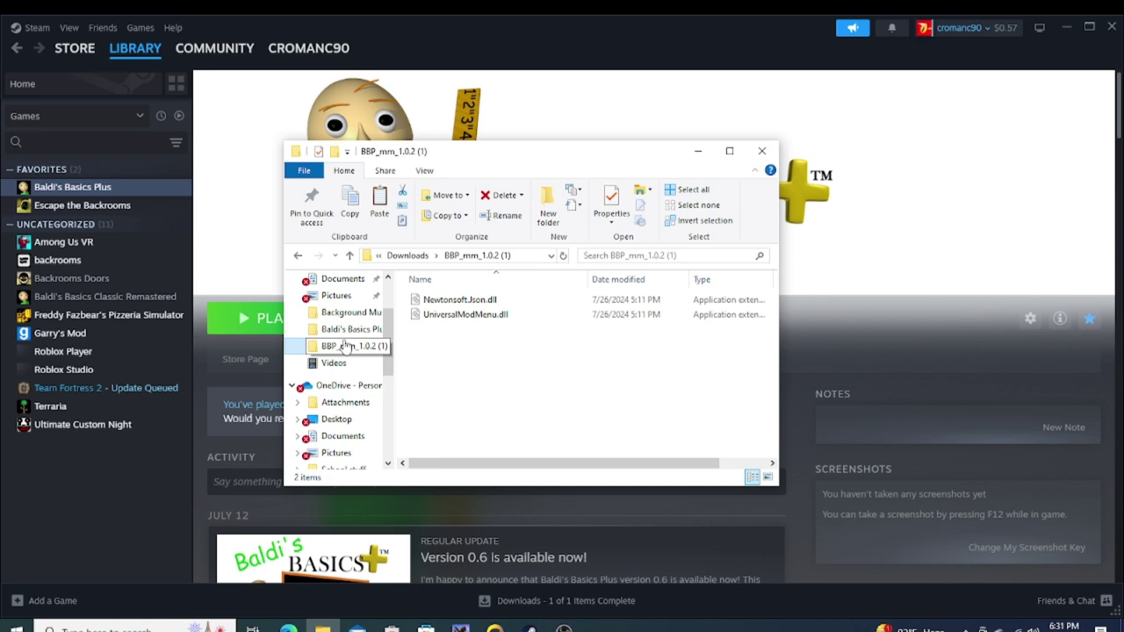
Copy Newtonsoft.Json.dll and UniversalModMenu.dll from the BBP_mm_1.0.2 (1) folder
{"action": "left_click_drag", "start_coordinate": [441, 342], "coordinate": [483, 292]}
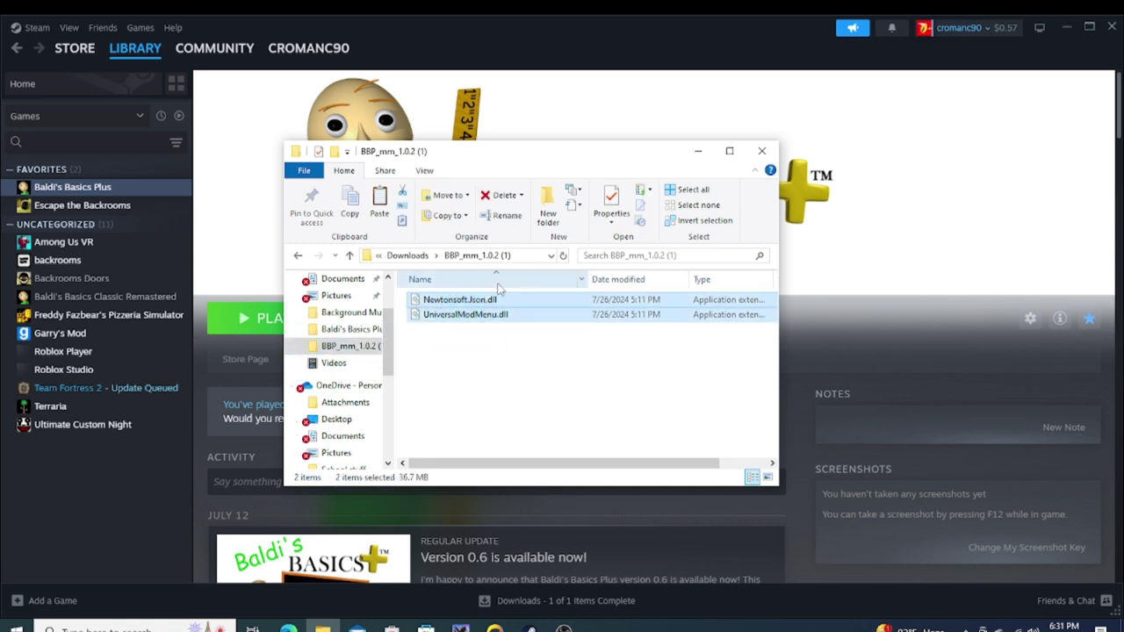
{"action": "right_click", "coordinate": [455, 303]}
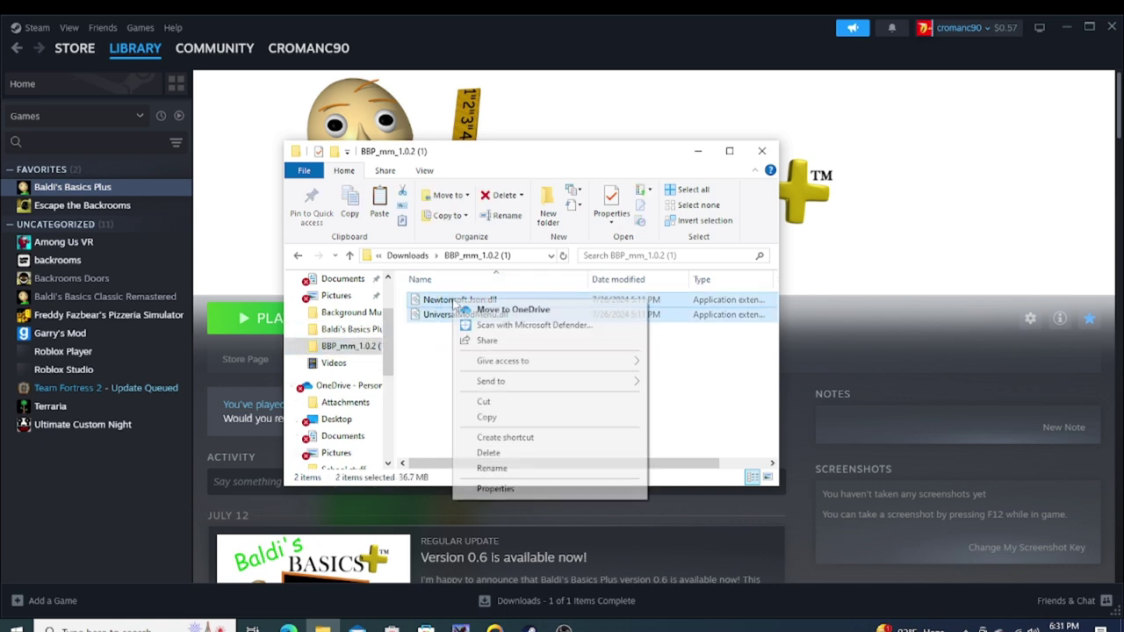
{"action": "left_click", "coordinate": [505, 420]}
{"action": "scroll", "coordinate": [355, 334], "scroll_direction": "down", "scroll_amount": 1}
{"action": "scroll", "coordinate": [351, 333], "scroll_direction": "up", "scroll_amount": 1}
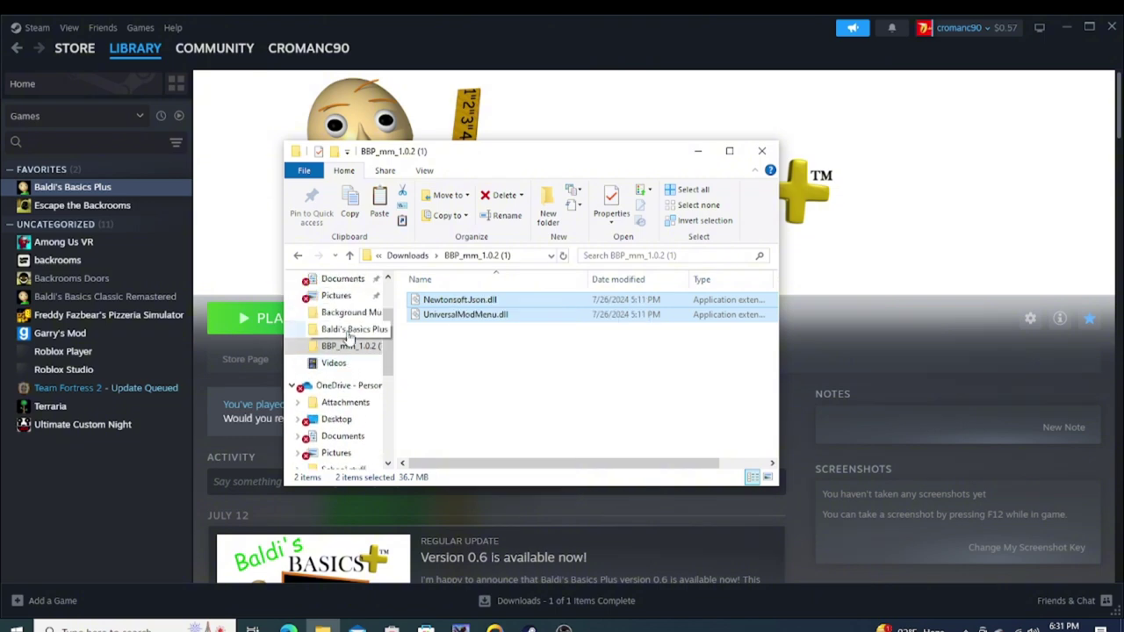
Paste the two mod DLLs into the game's BepInEx\plugins folder
{"action": "left_click", "coordinate": [350, 332]}
{"action": "left_click", "coordinate": [452, 317]}
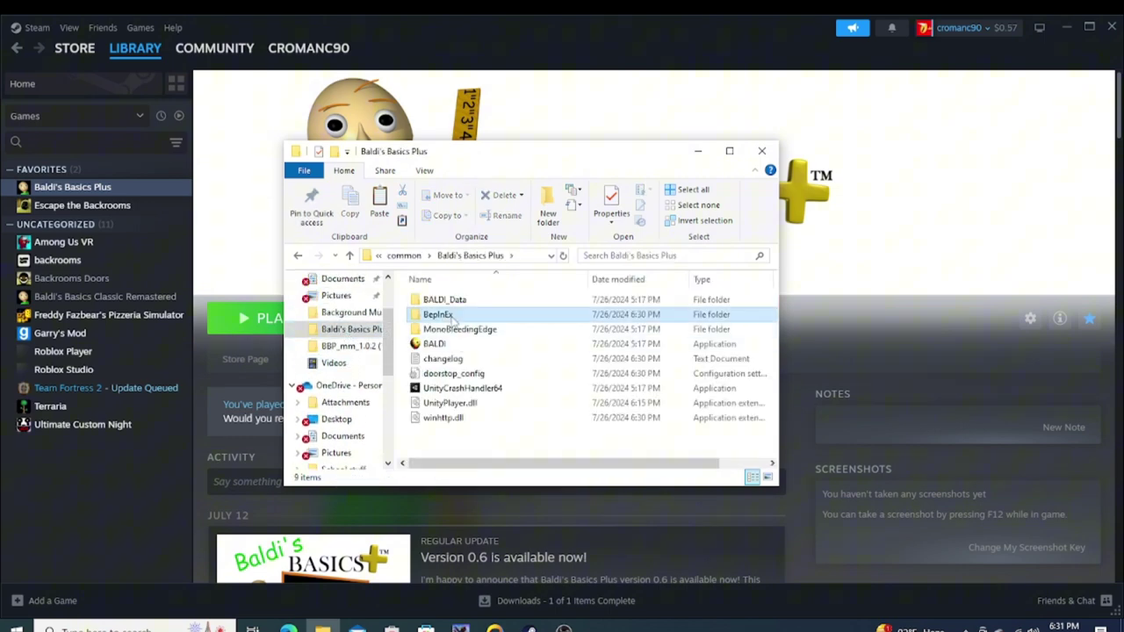
{"action": "left_click", "coordinate": [450, 317]}
{"action": "double_click", "coordinate": [494, 317]}
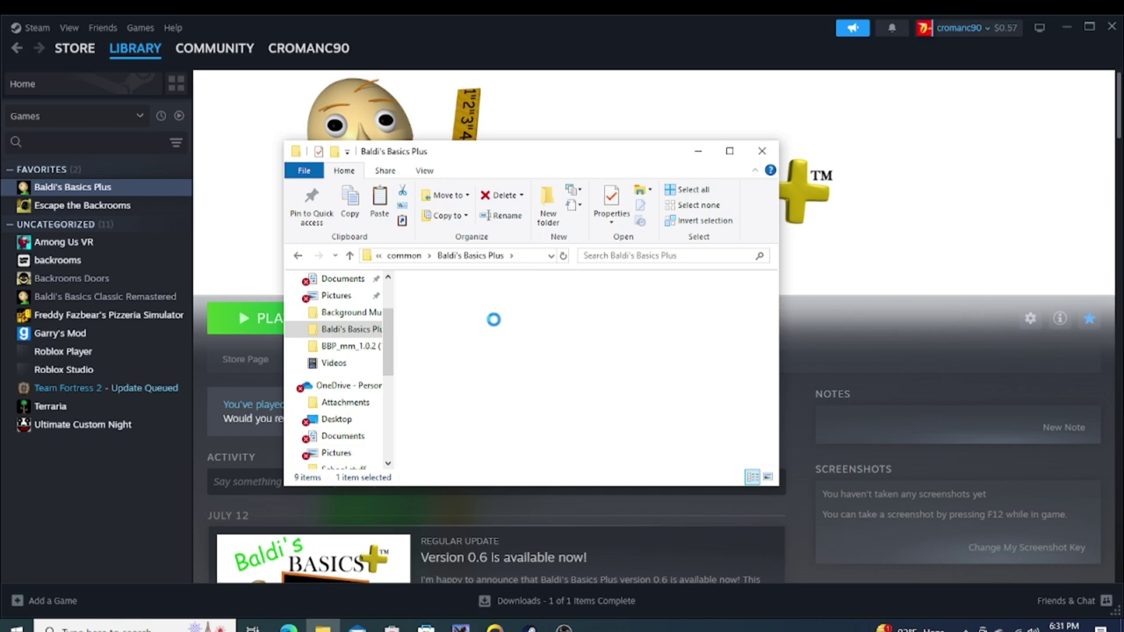
{"action": "double_click", "coordinate": [445, 359]}
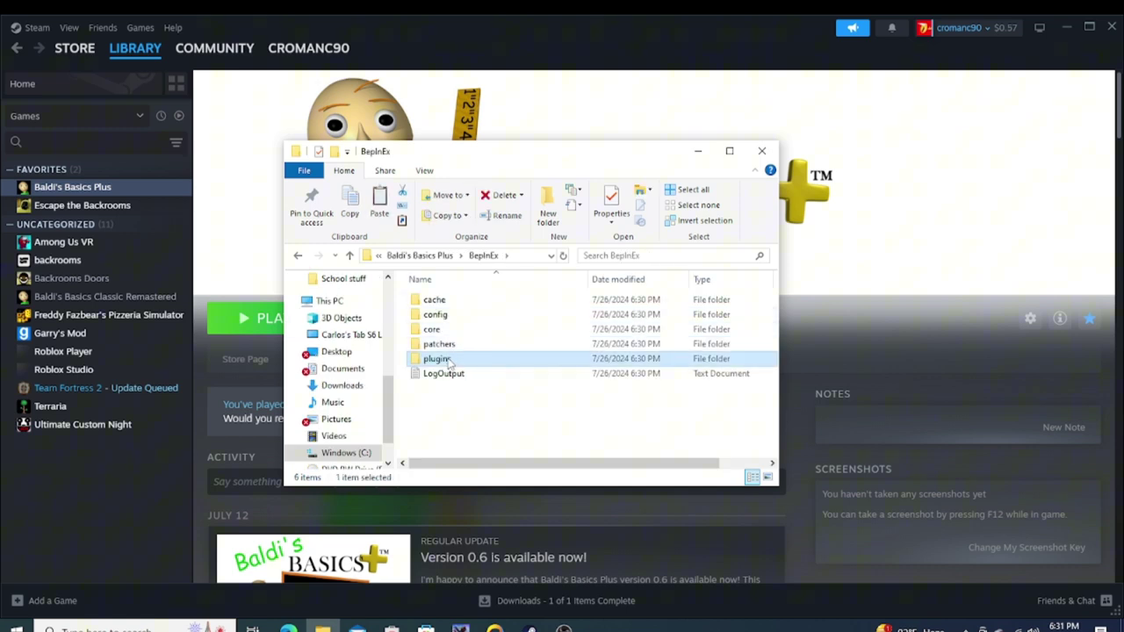
{"action": "double_click", "coordinate": [436, 359]}
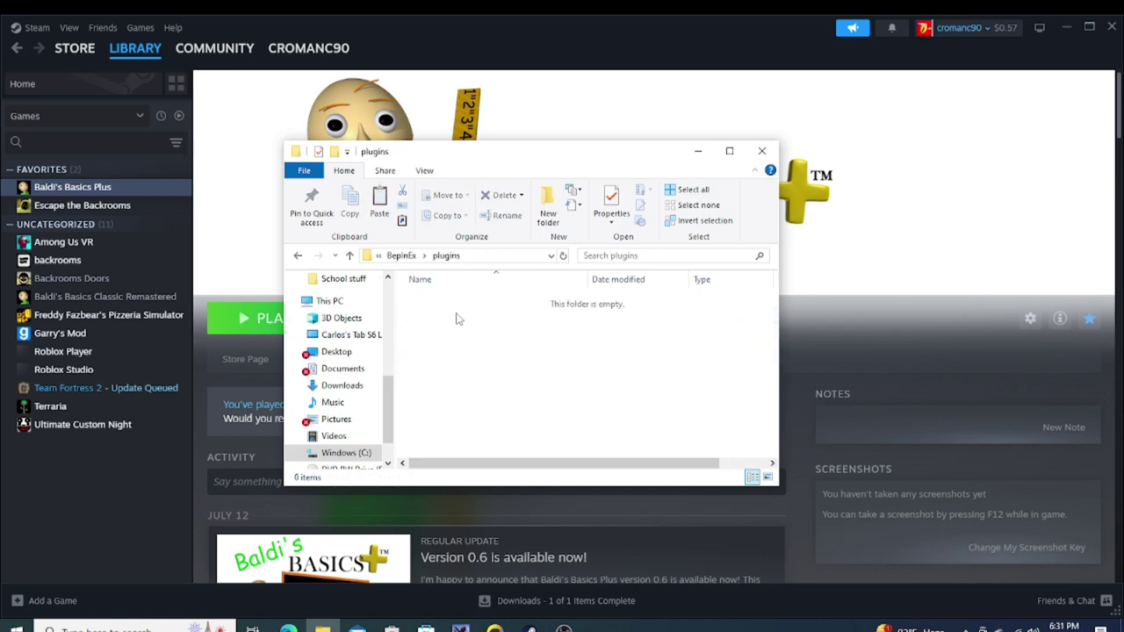
{"action": "right_click", "coordinate": [456, 319]}
{"action": "left_click", "coordinate": [510, 412]}
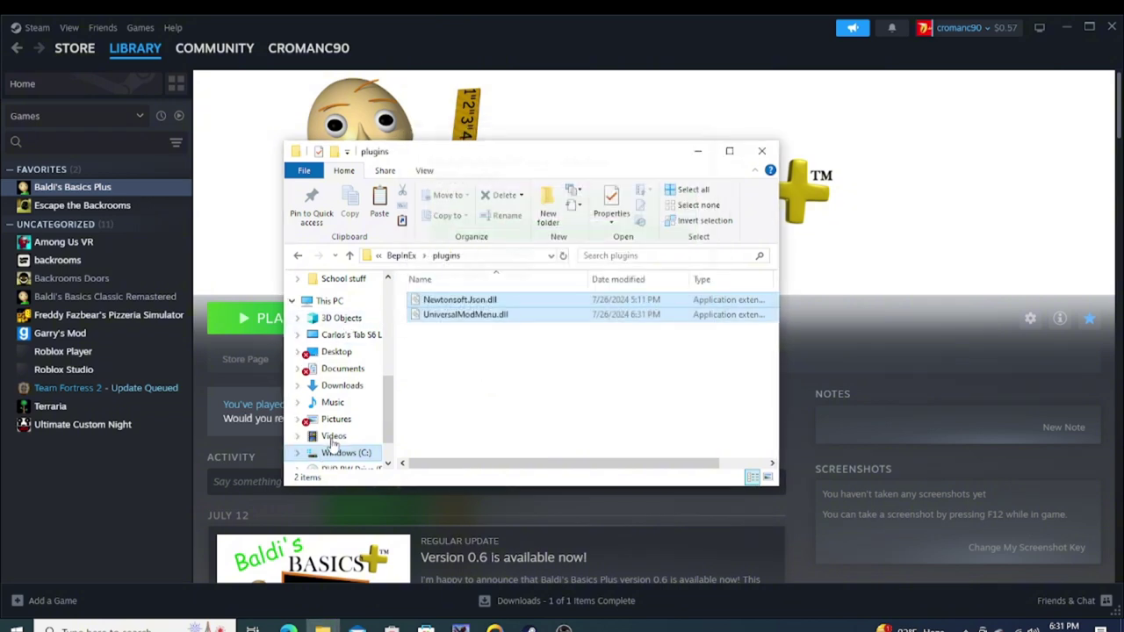
{"action": "scroll", "coordinate": [333, 430], "scroll_direction": "up", "scroll_amount": 5}
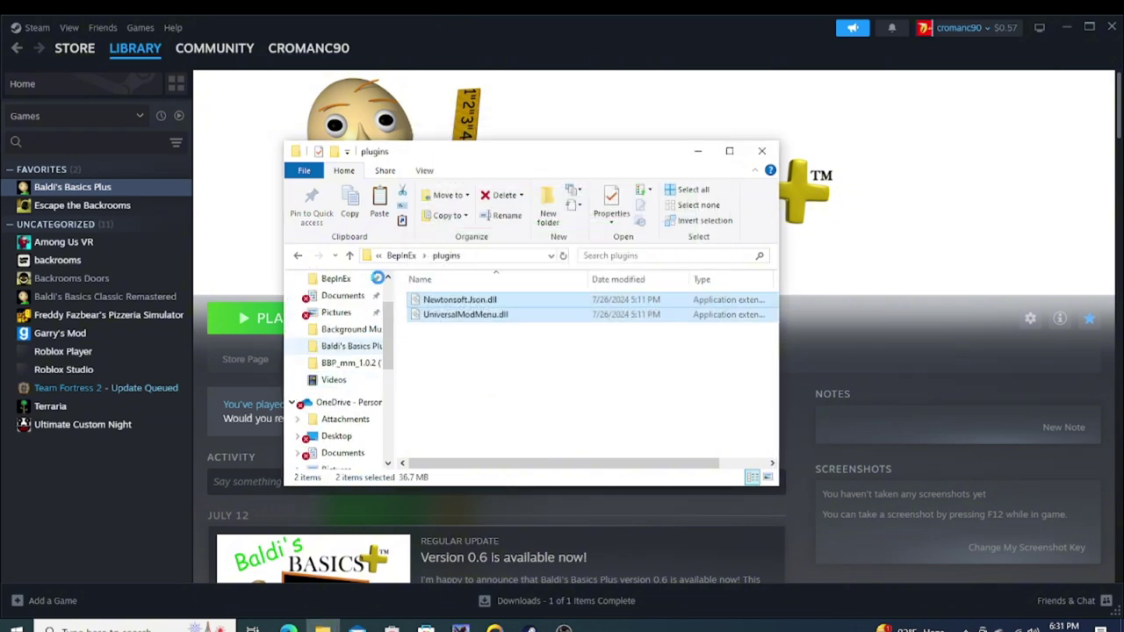
Check the BALDI_Data Plugins folder, then return to the Baldi's Basics Plus folder
{"action": "left_click", "coordinate": [351, 348]}
{"action": "left_click", "coordinate": [442, 303]}
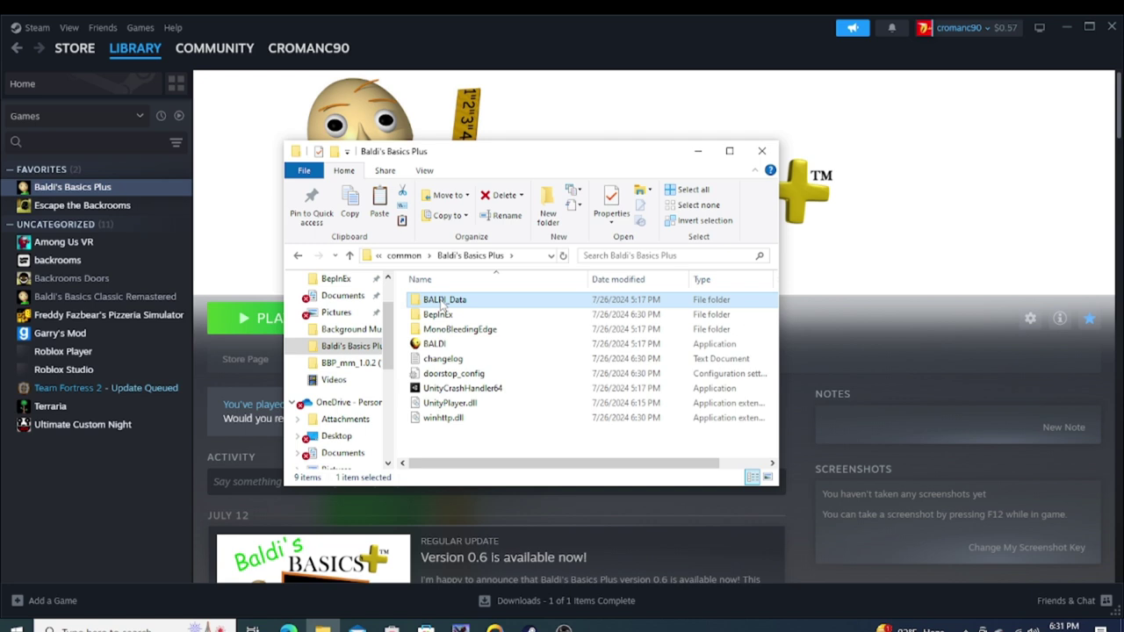
{"action": "double_click", "coordinate": [444, 303]}
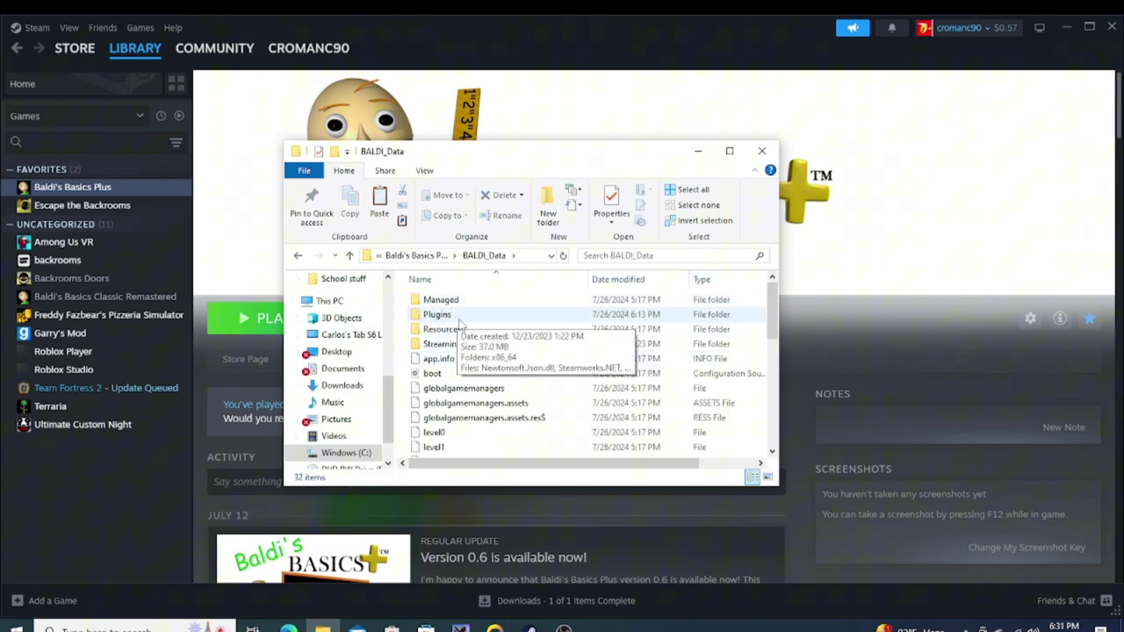
{"action": "double_click", "coordinate": [456, 315]}
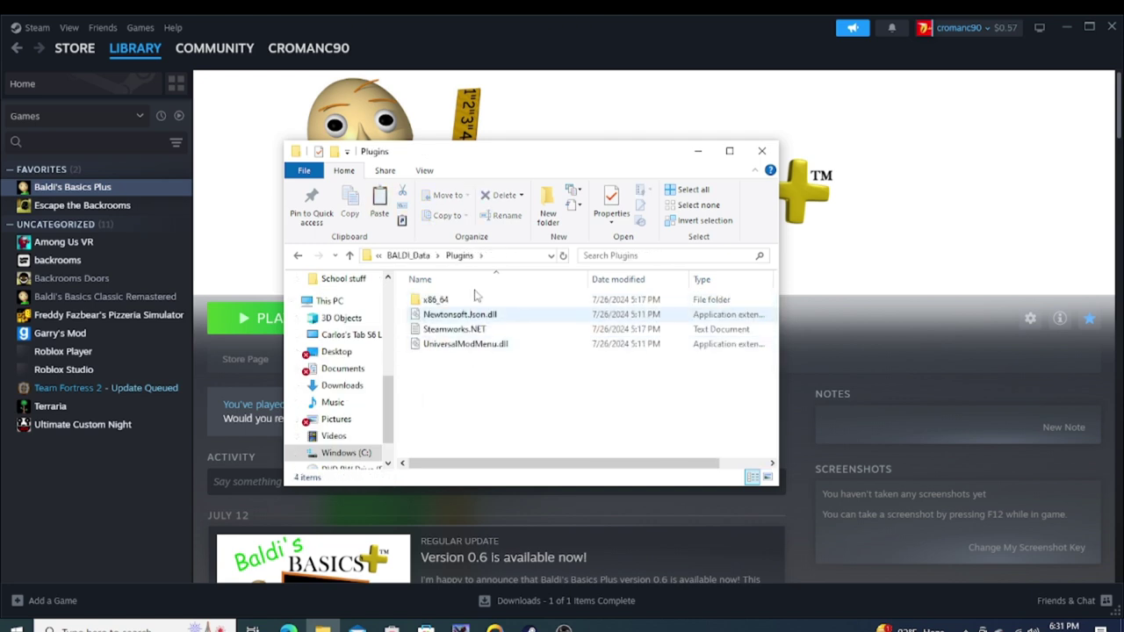
{"action": "scroll", "coordinate": [335, 321], "scroll_direction": "up", "scroll_amount": 4}
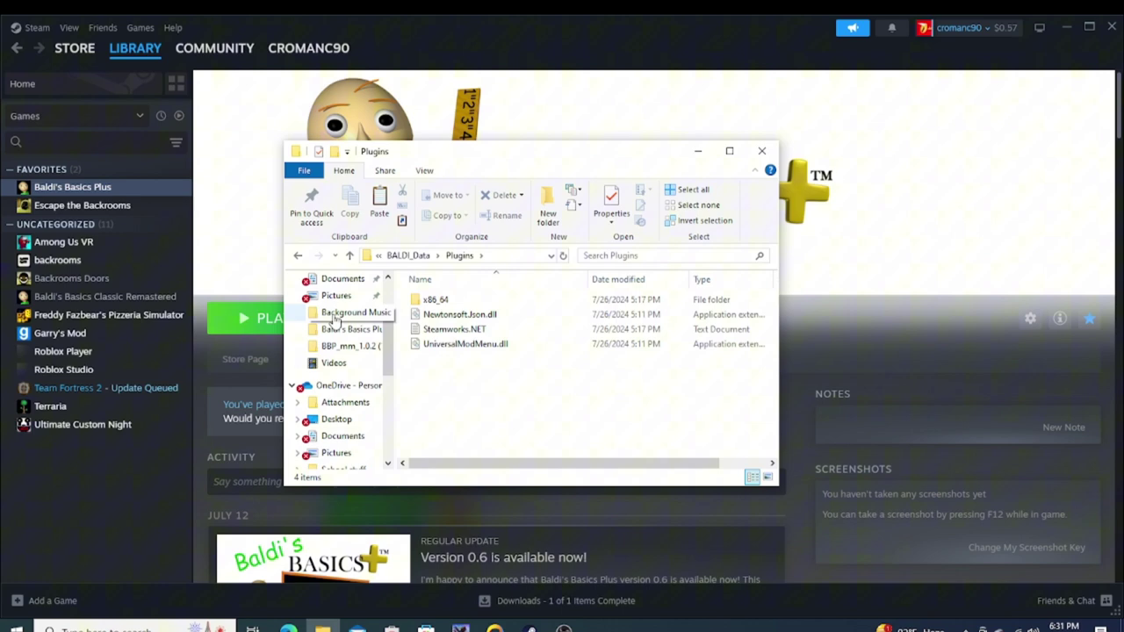
{"action": "scroll", "coordinate": [334, 321], "scroll_direction": "up", "scroll_amount": 1}
{"action": "left_click", "coordinate": [351, 345]}
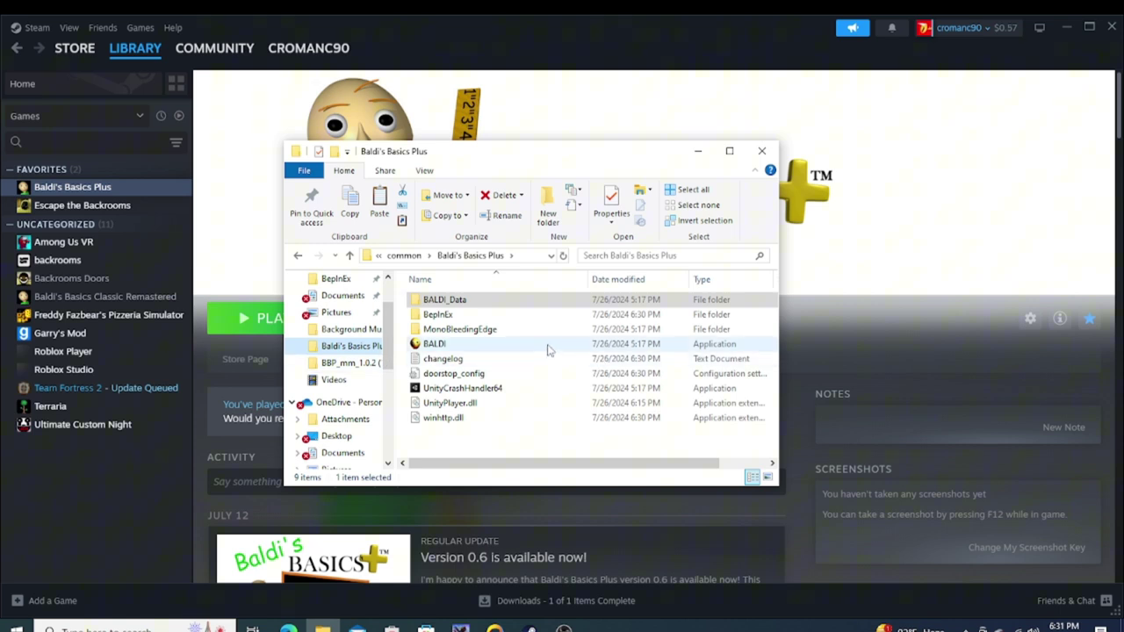
Launch BALDI.exe, then minimize the game and return to the game folder window
{"action": "double_click", "coordinate": [547, 348]}
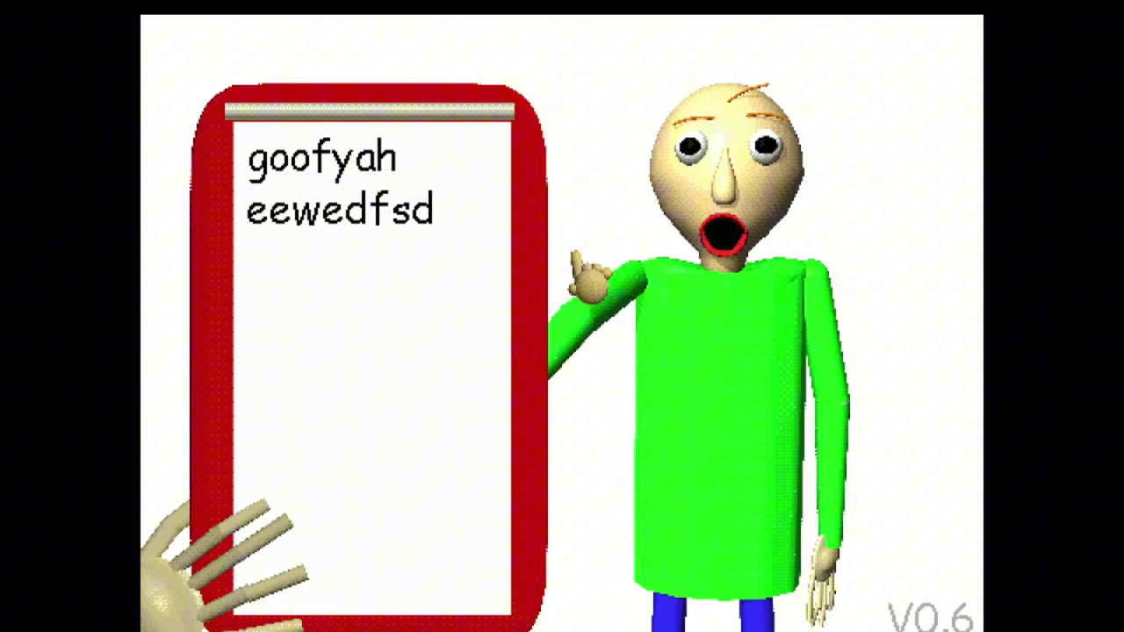
{"action": "key", "text": "super"}
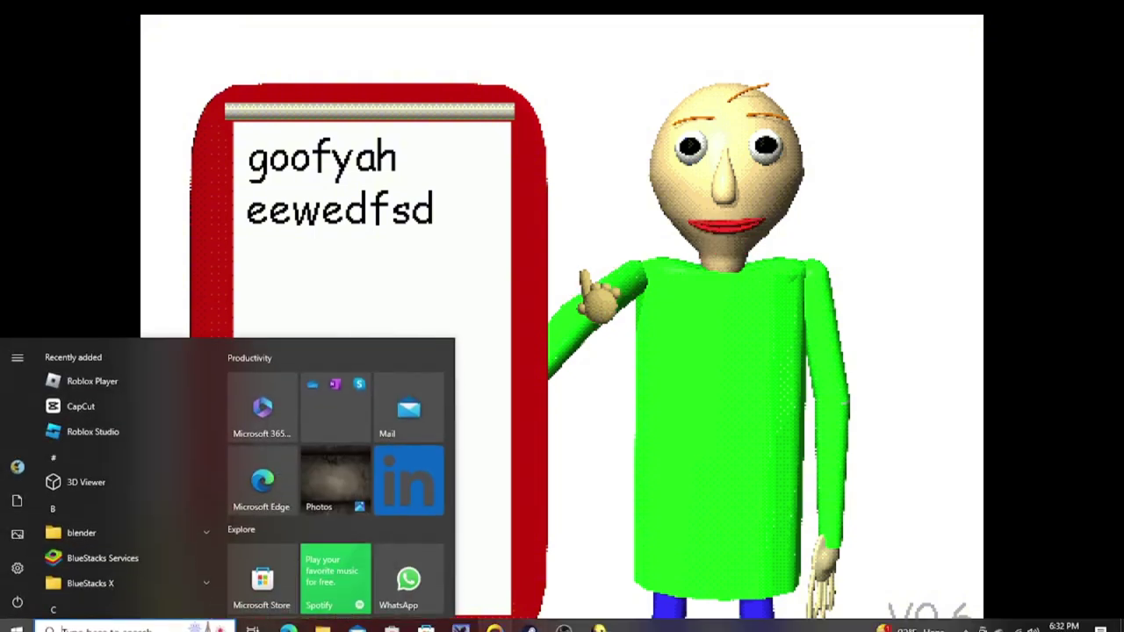
{"action": "left_click", "coordinate": [638, 569]}
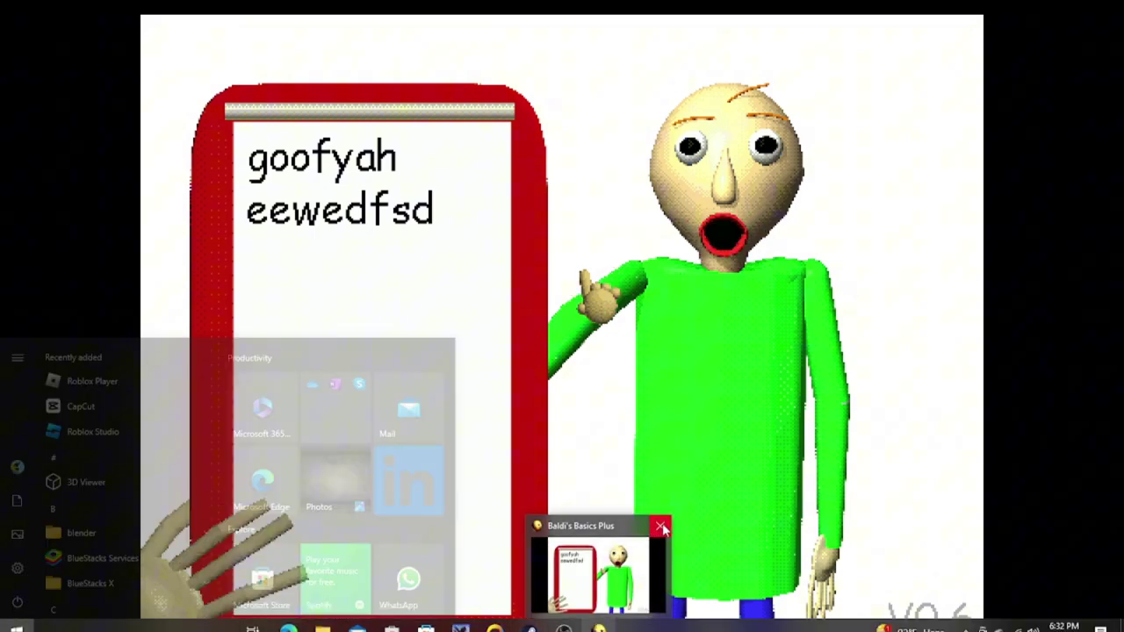
{"action": "left_click", "coordinate": [493, 345]}
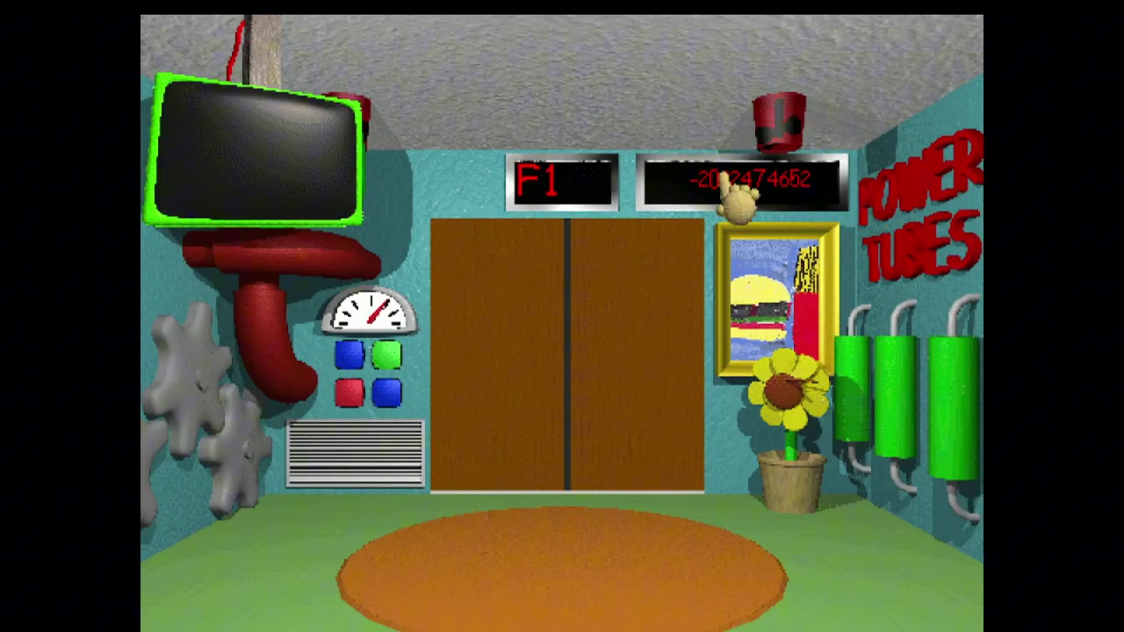
Start the level, walk into the school hallway, and open the mod menu with Tab
{"action": "left_click", "coordinate": [562, 562]}
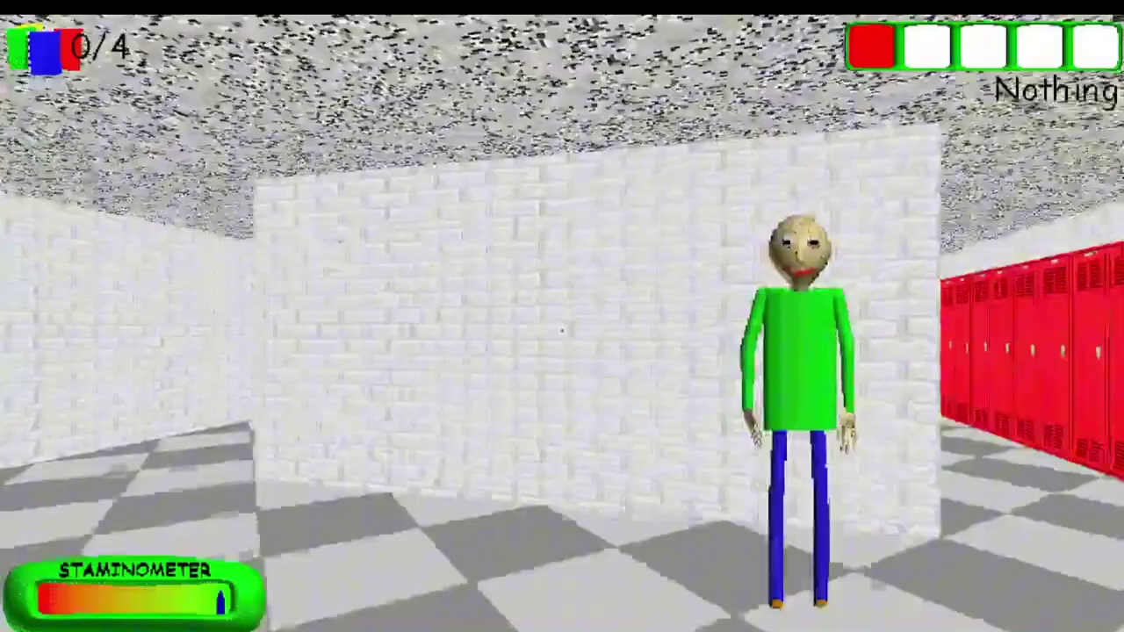
{"action": "key", "text": "w"}
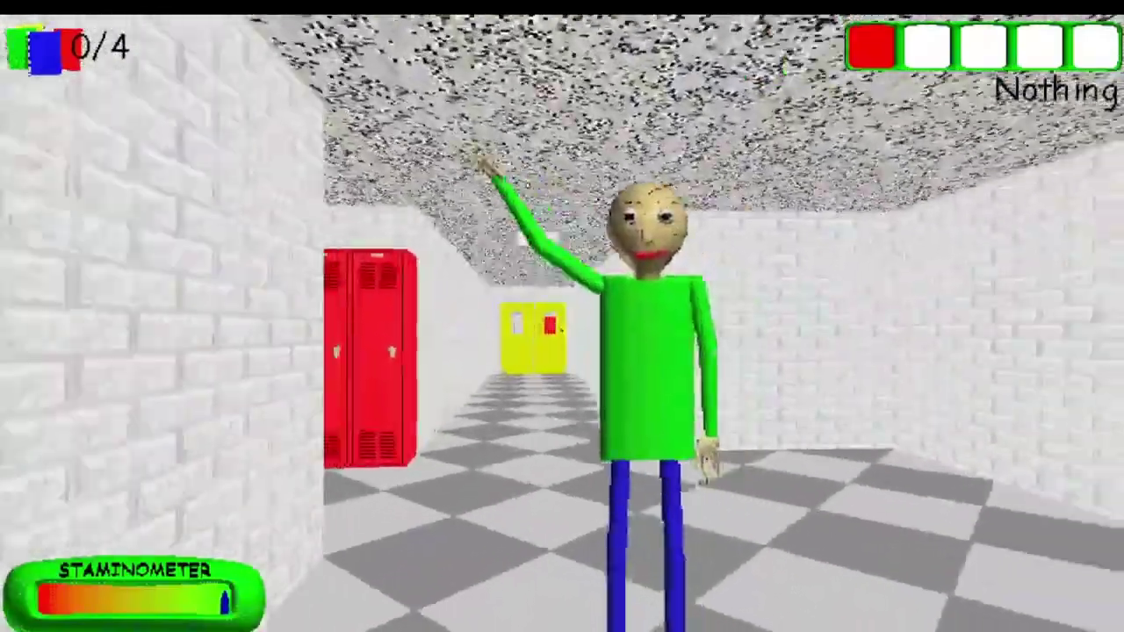
{"action": "key", "text": "Tab"}
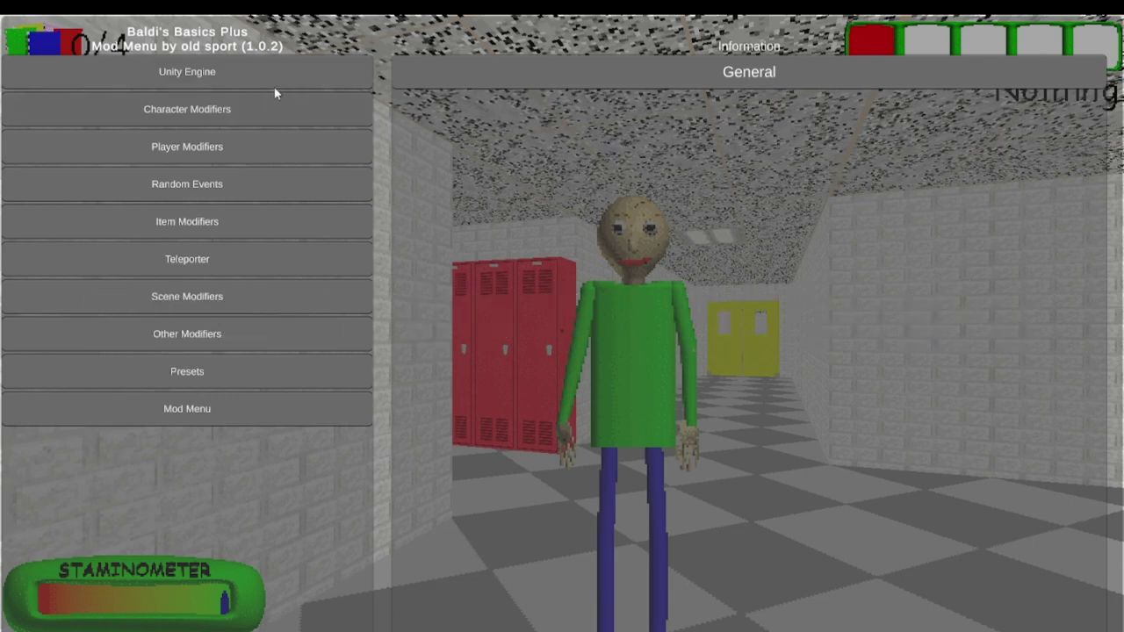
Open Character Modifiers > The Test in the mod menu
{"action": "left_click", "coordinate": [236, 111]}
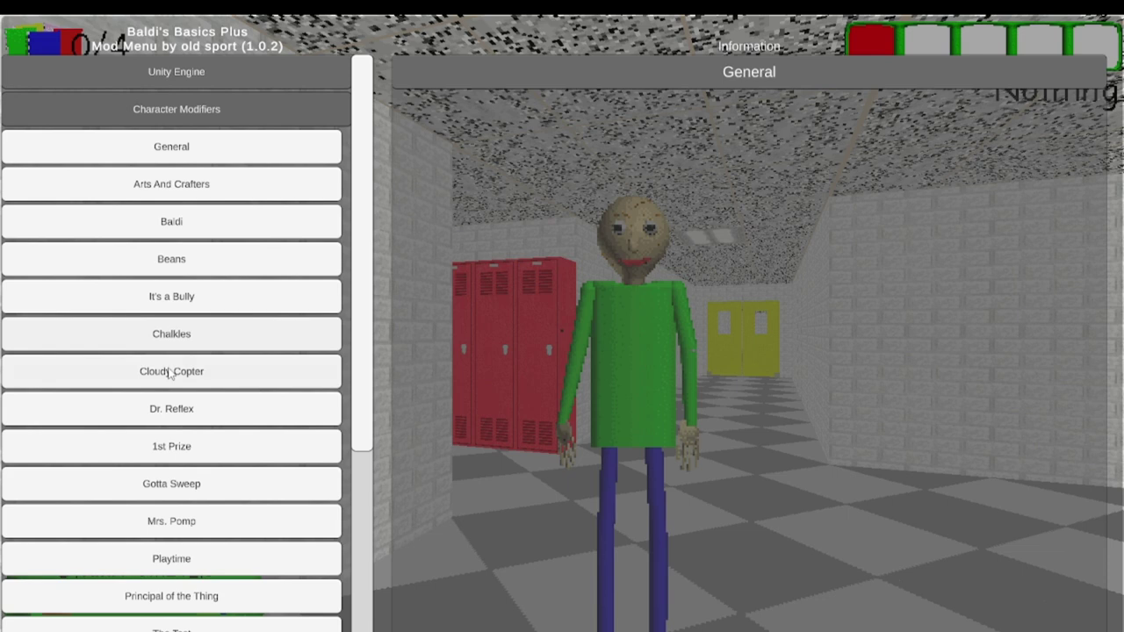
{"action": "scroll", "coordinate": [190, 381], "scroll_direction": "down", "scroll_amount": 3}
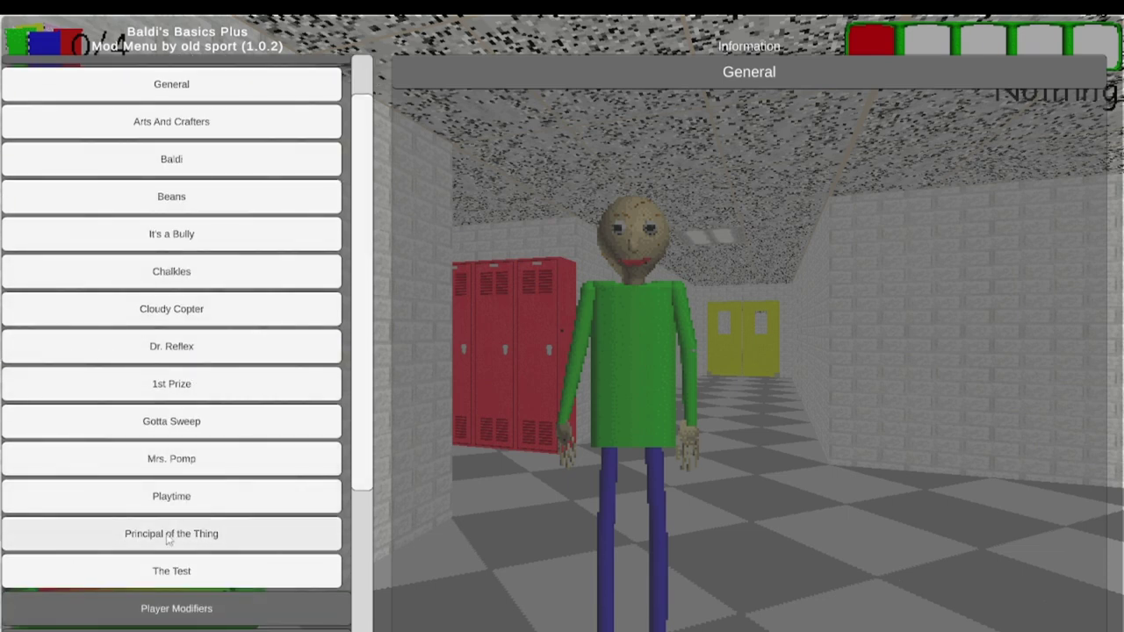
{"action": "left_click", "coordinate": [216, 571]}
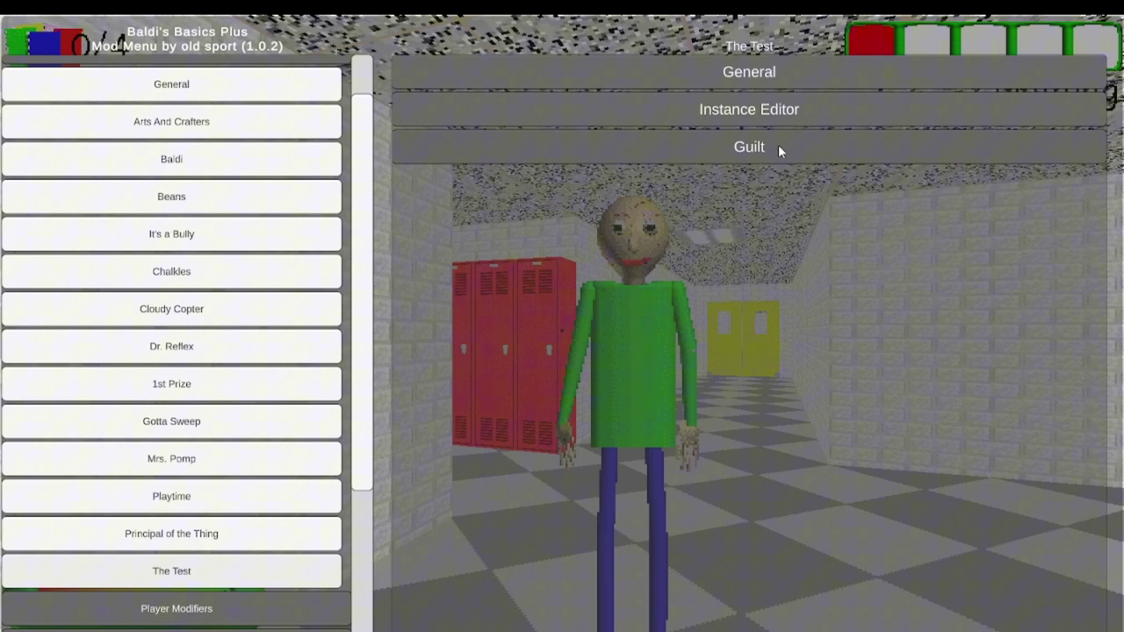
Spawn one instance of The Test from the Instance Editor section
{"action": "left_click", "coordinate": [796, 108]}
{"action": "left_click", "coordinate": [796, 109]}
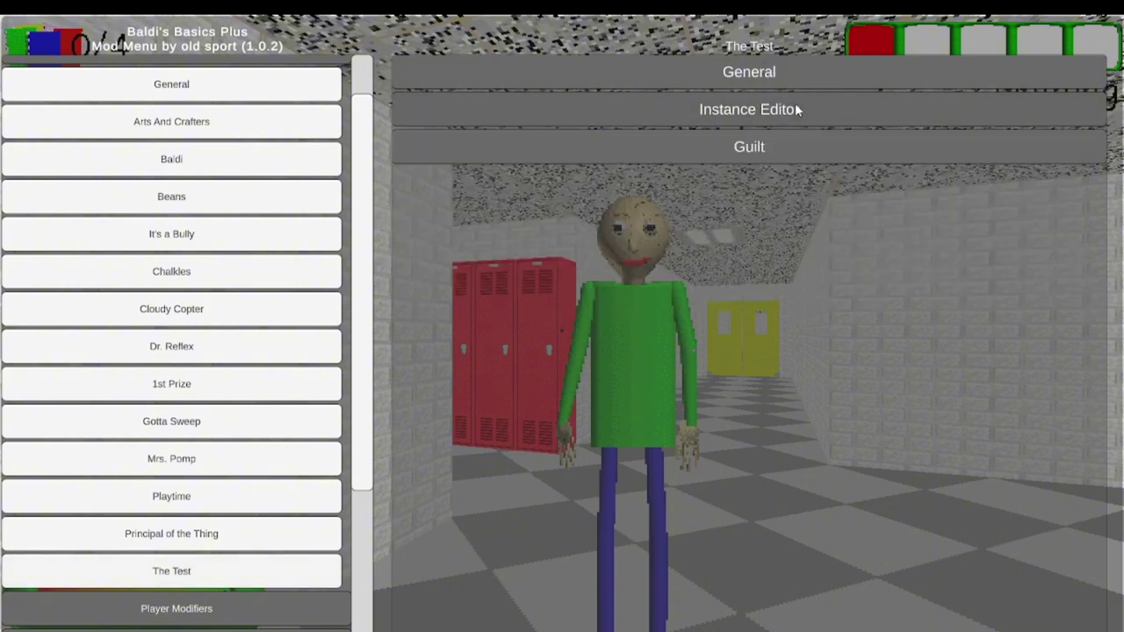
{"action": "left_click", "coordinate": [796, 110]}
{"action": "left_click", "coordinate": [787, 104]}
{"action": "left_click", "coordinate": [782, 99]}
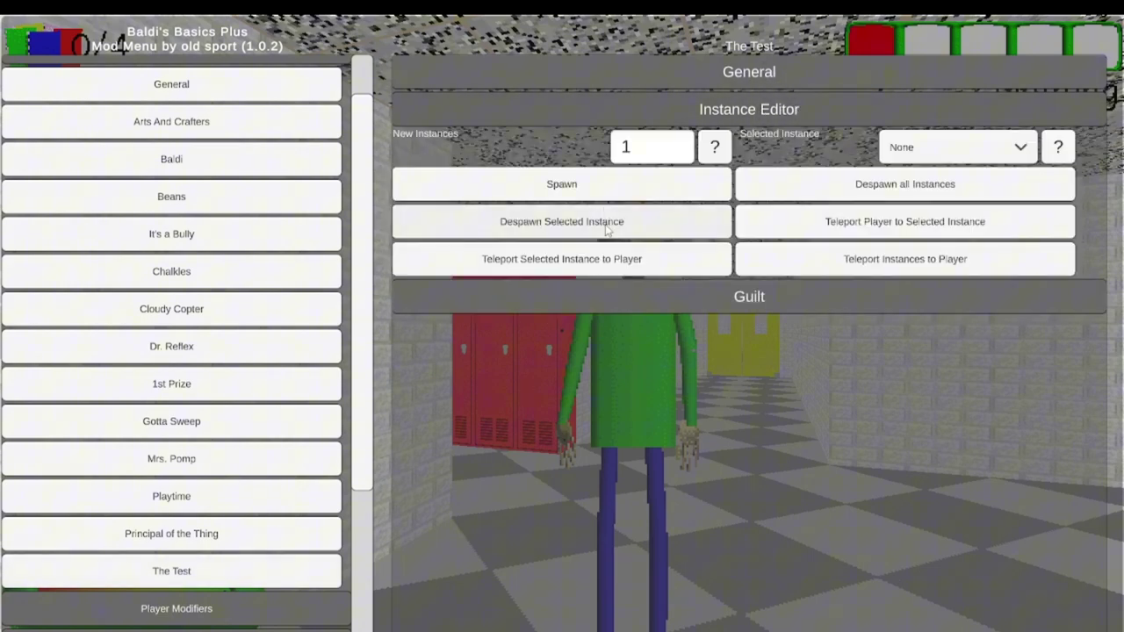
{"action": "left_click", "coordinate": [604, 187]}
{"action": "left_click", "coordinate": [705, 110]}
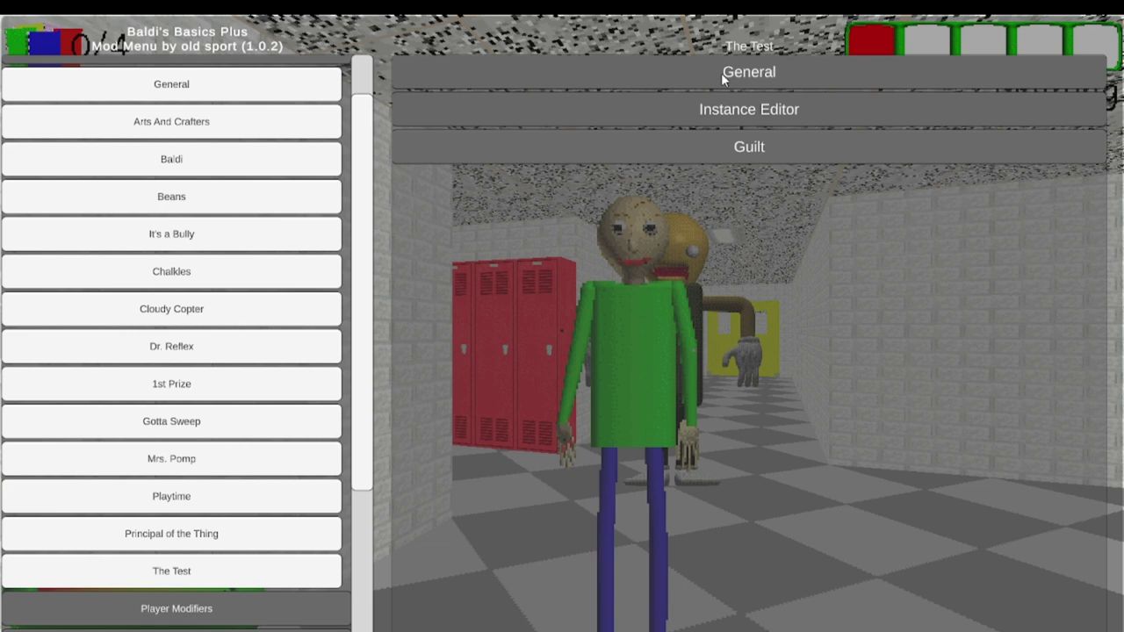
{"action": "left_click", "coordinate": [723, 78]}
Close the mod menu and walk down the hallway past The Test and Baldi
{"action": "key", "text": "Escape"}
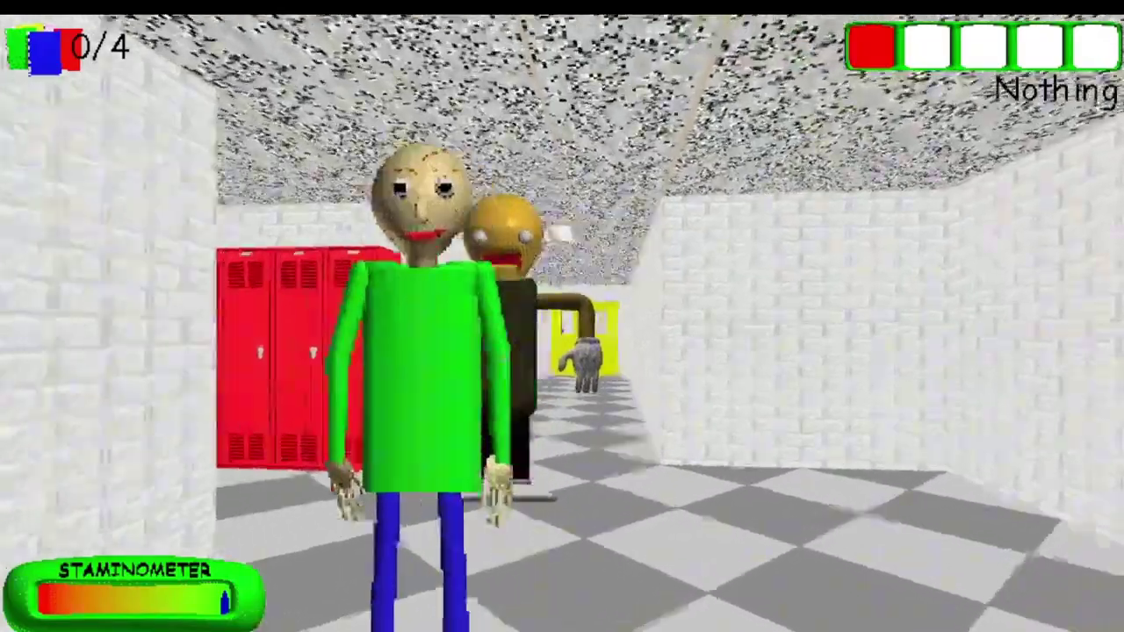
{"action": "key", "text": "w"}
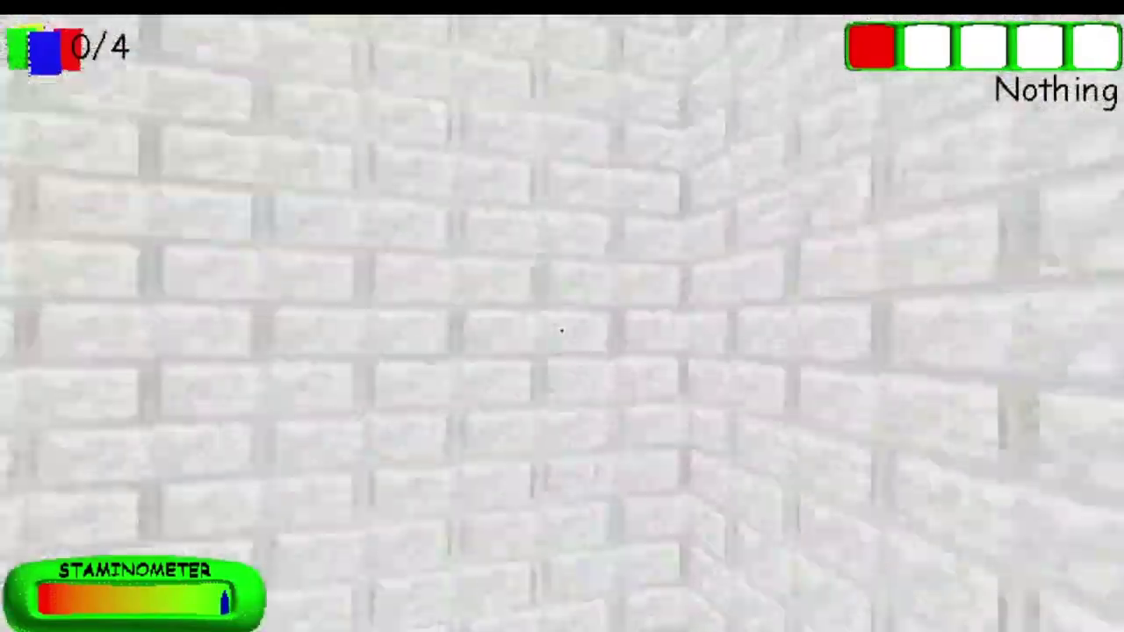
{"action": "key", "text": "w"}
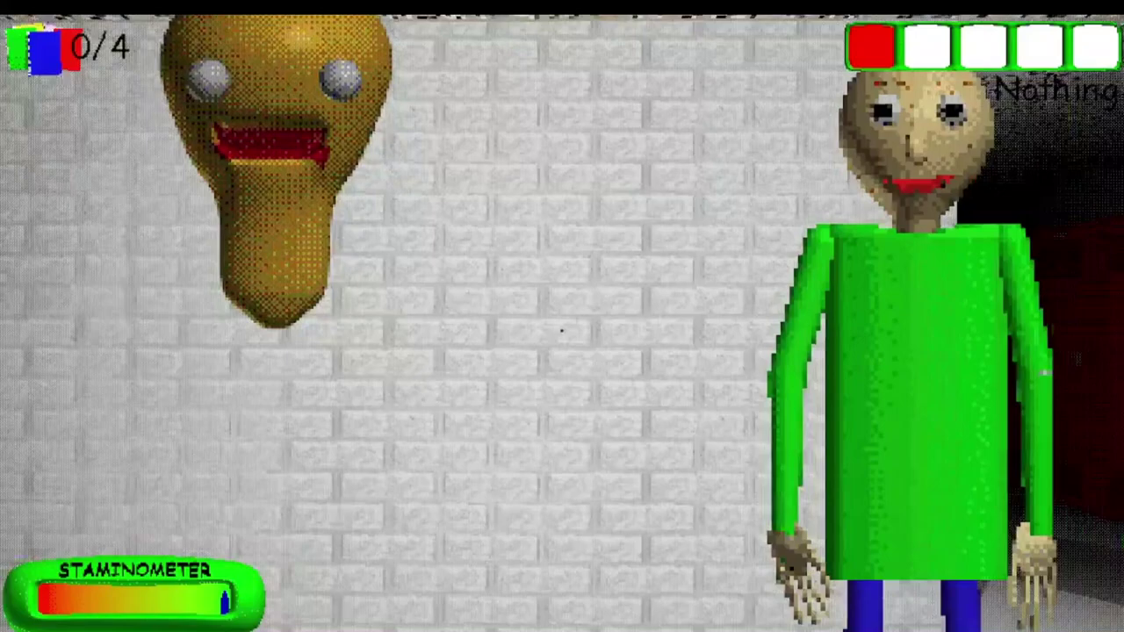
{"action": "key", "text": "s"}
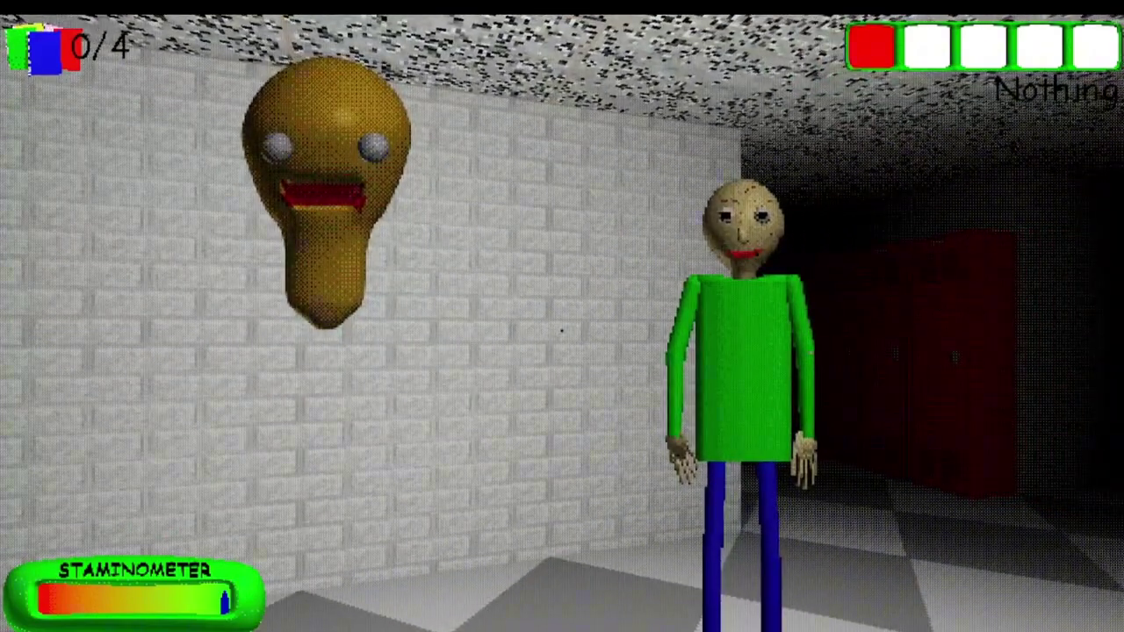
Approach the floating Test head and Baldi, then back away from them
{"action": "key", "text": "w"}
{"action": "key", "text": "s"}
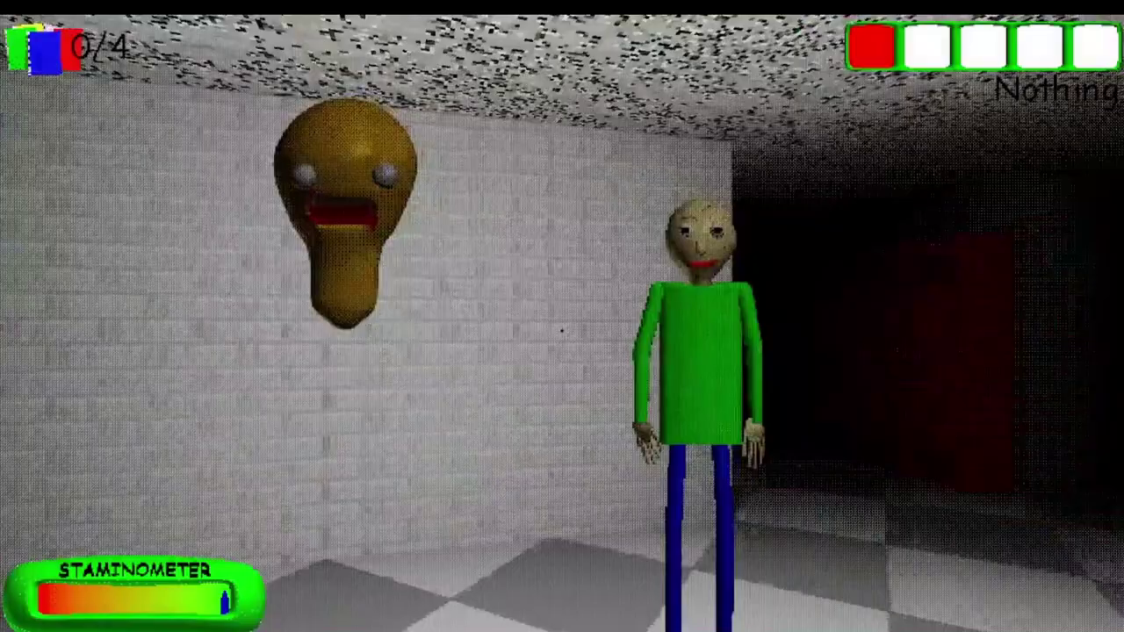
{"action": "key", "text": "w"}
{"action": "key", "text": "s"}
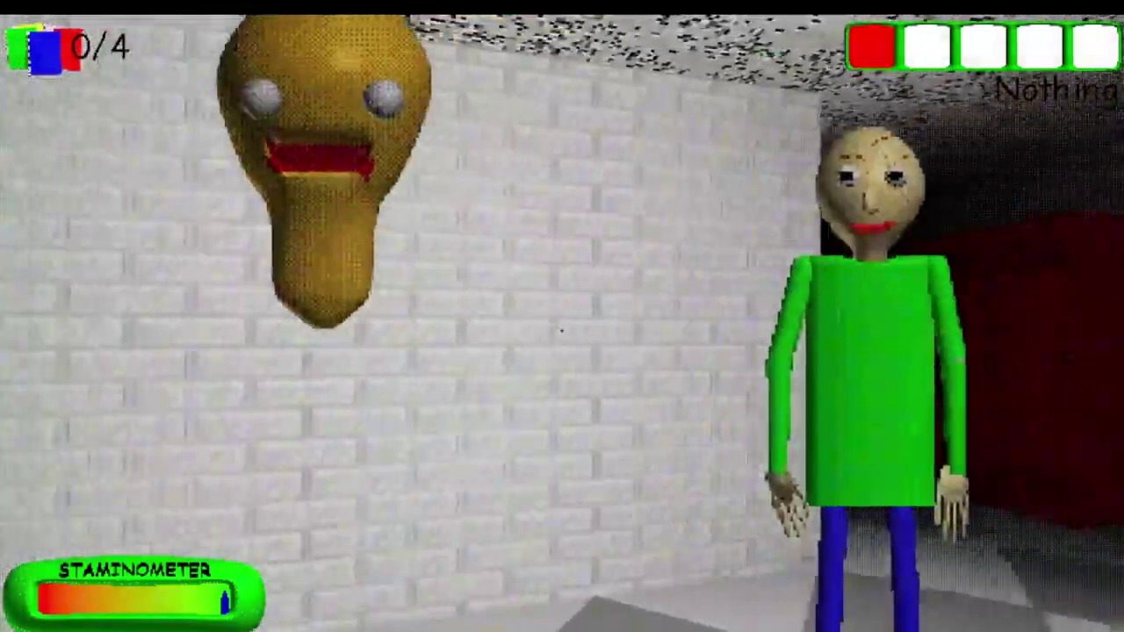
{"action": "key", "text": "w"}
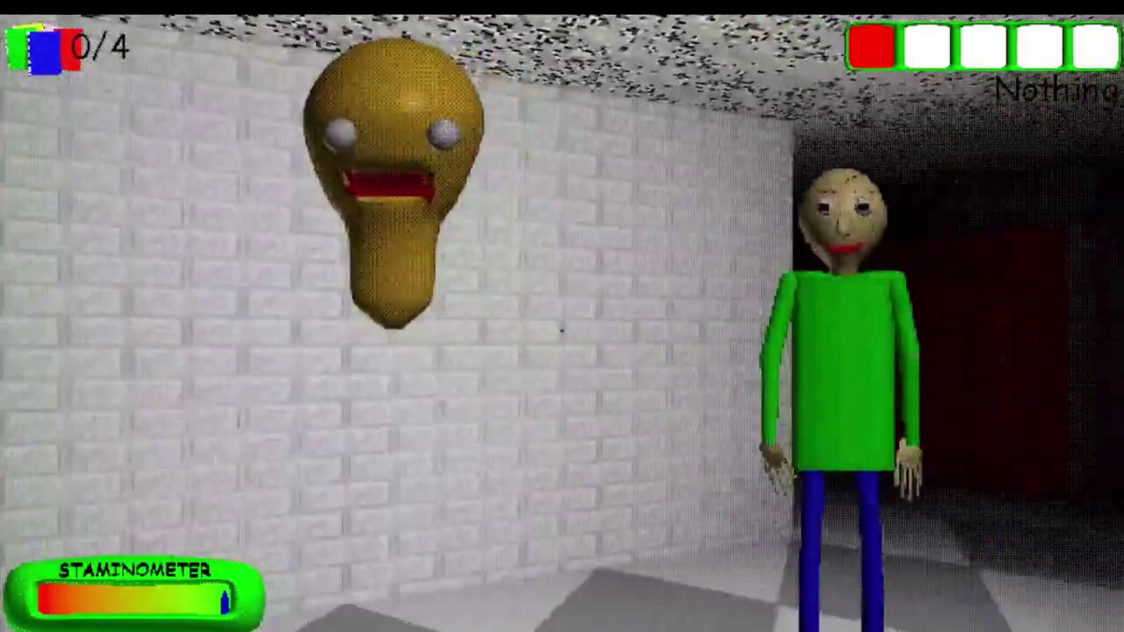
{"action": "key", "text": "s"}
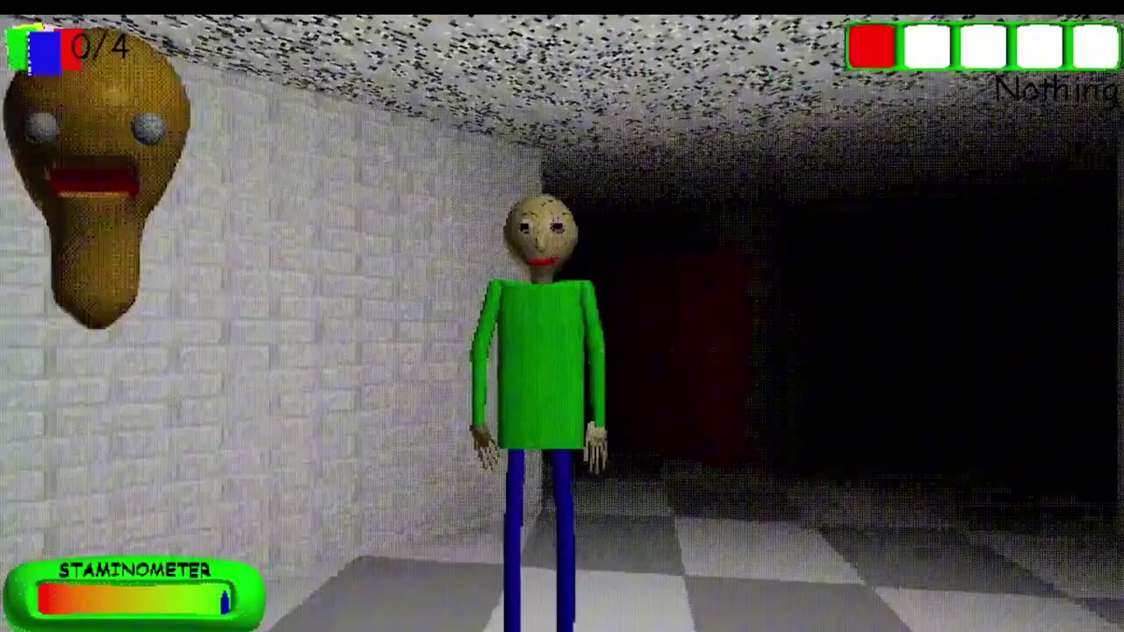
{"action": "key", "text": "w"}
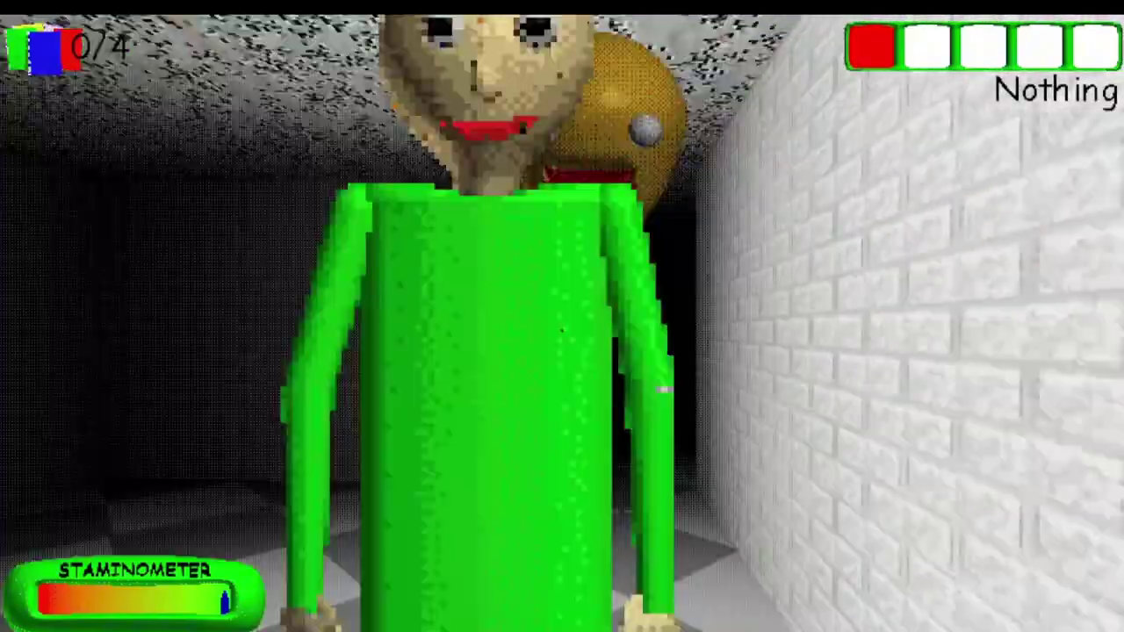
{"action": "key", "text": "s"}
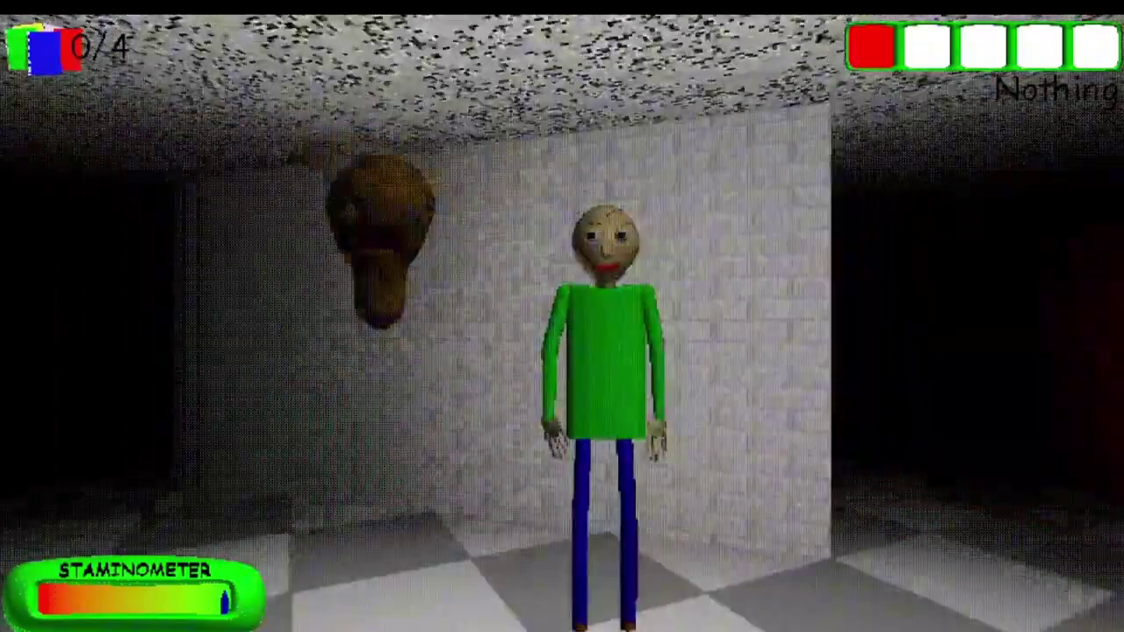